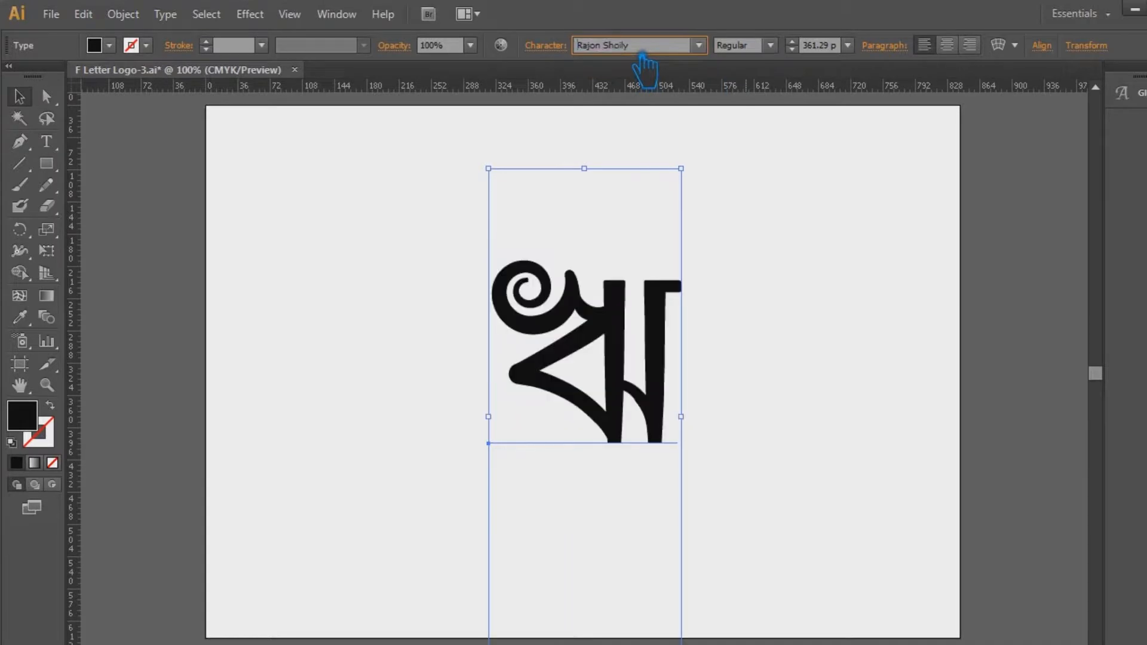
Browse through the fonts for the letter F and set it to Roboto.
scroll(644, 54, "down", 4)
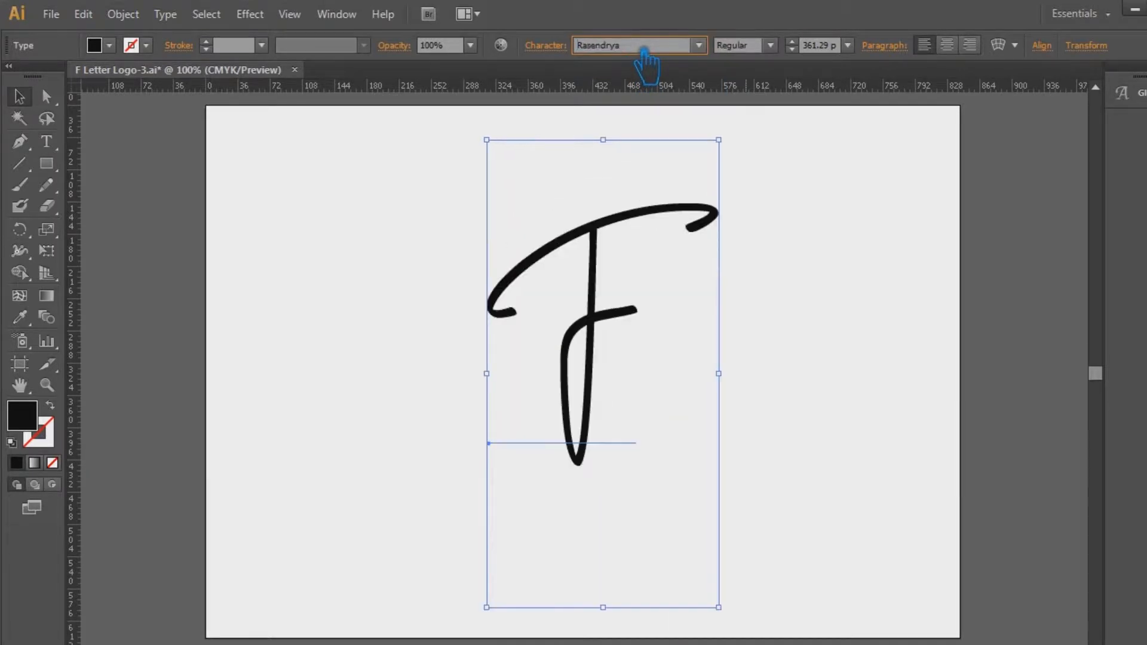
scroll(645, 53, "down", 4)
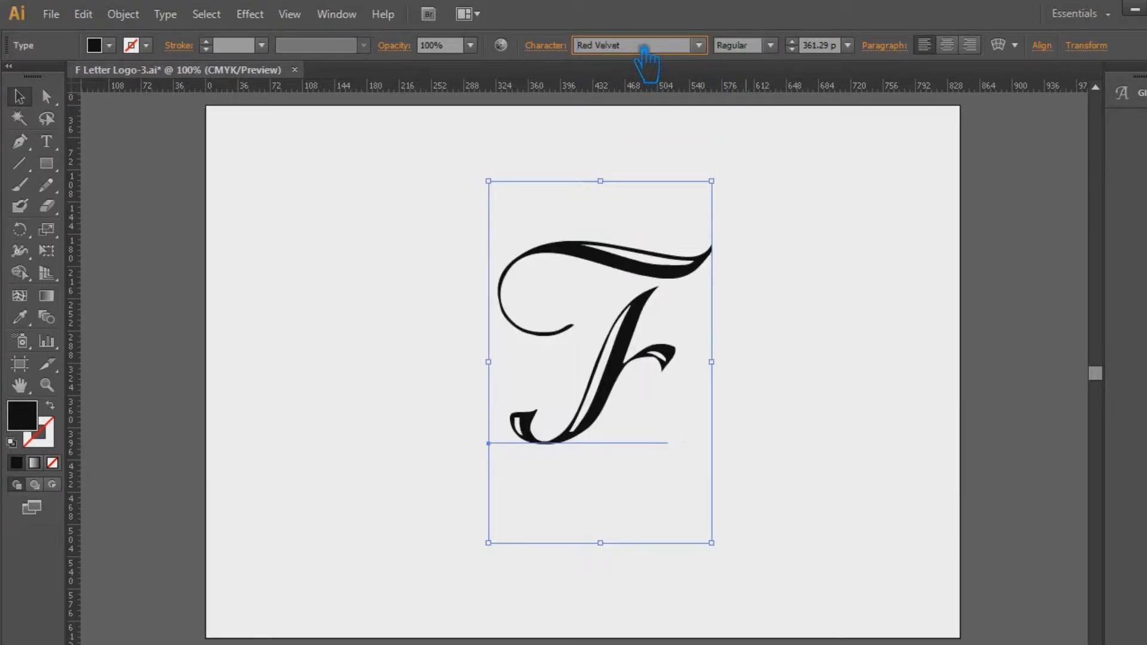
scroll(645, 53, "down", 4)
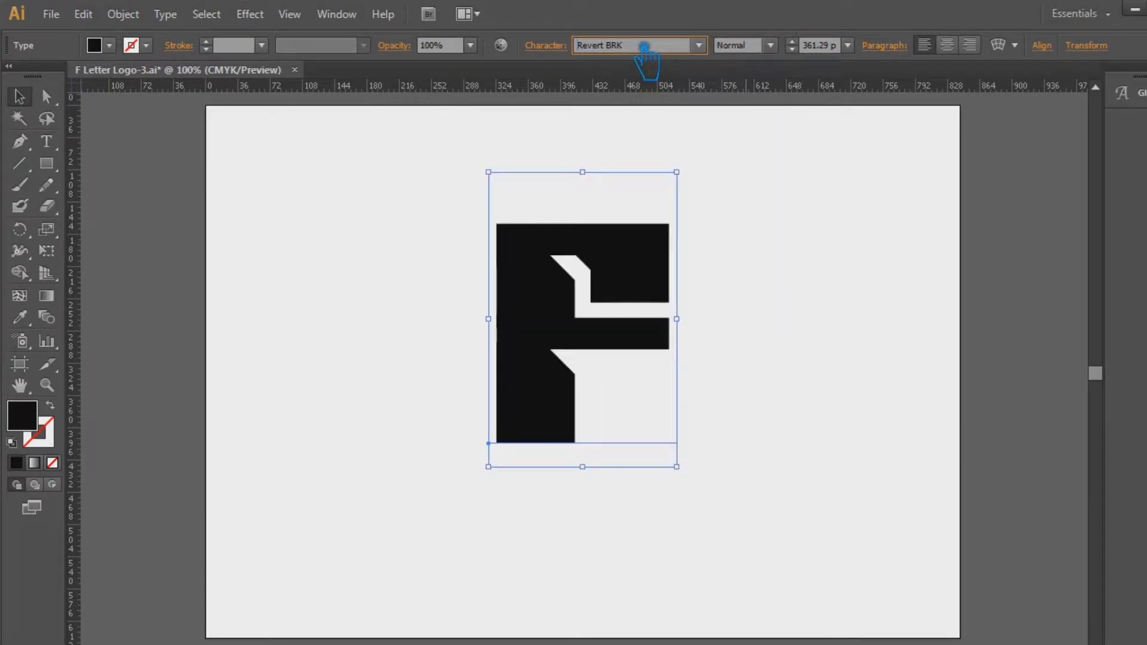
scroll(645, 53, "down", 4)
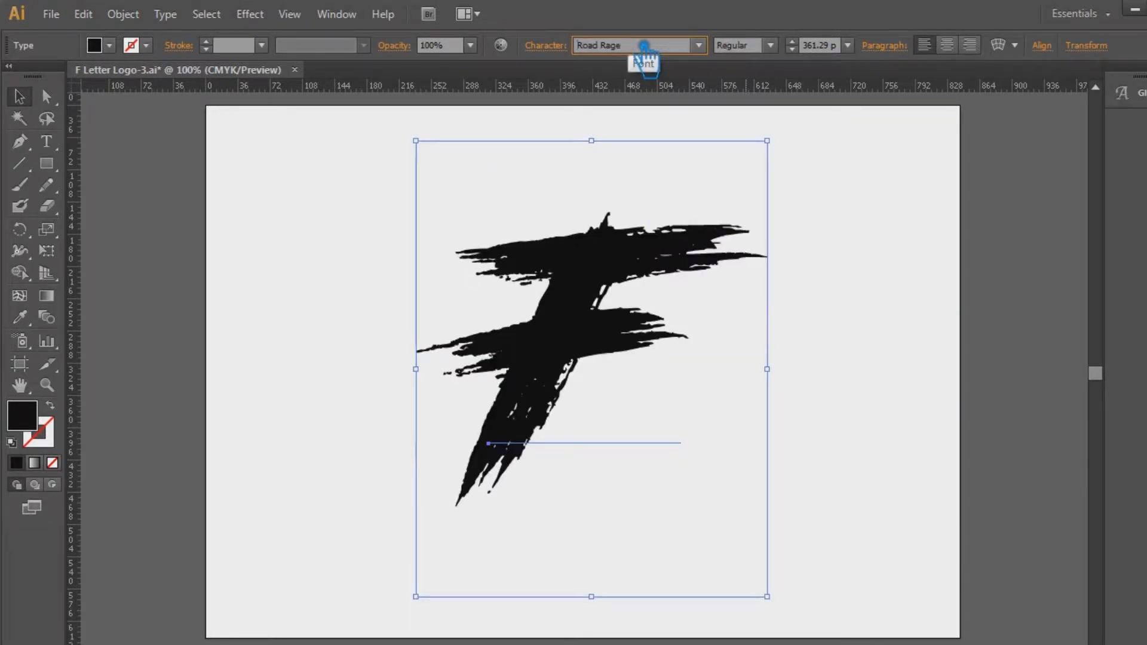
scroll(643, 46, "down", 2)
scroll(643, 45, "up", 1)
Set the letter F to Bold Italic and enlarge it proportionally from its centre to about 418 pt.
left_click(771, 45)
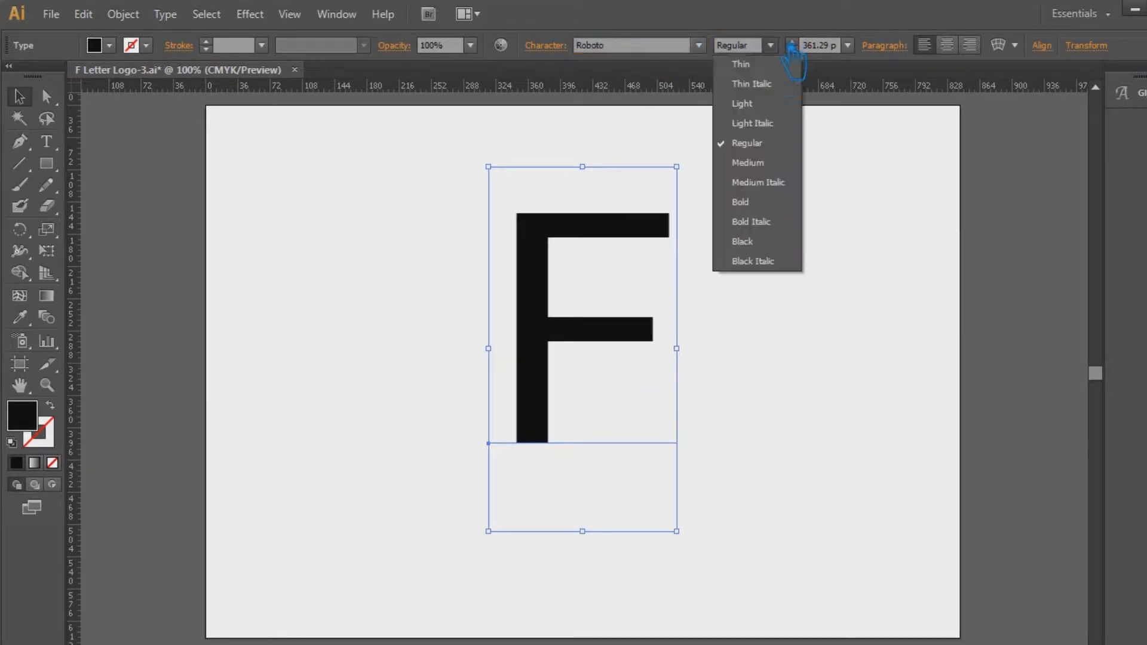
left_click(783, 182)
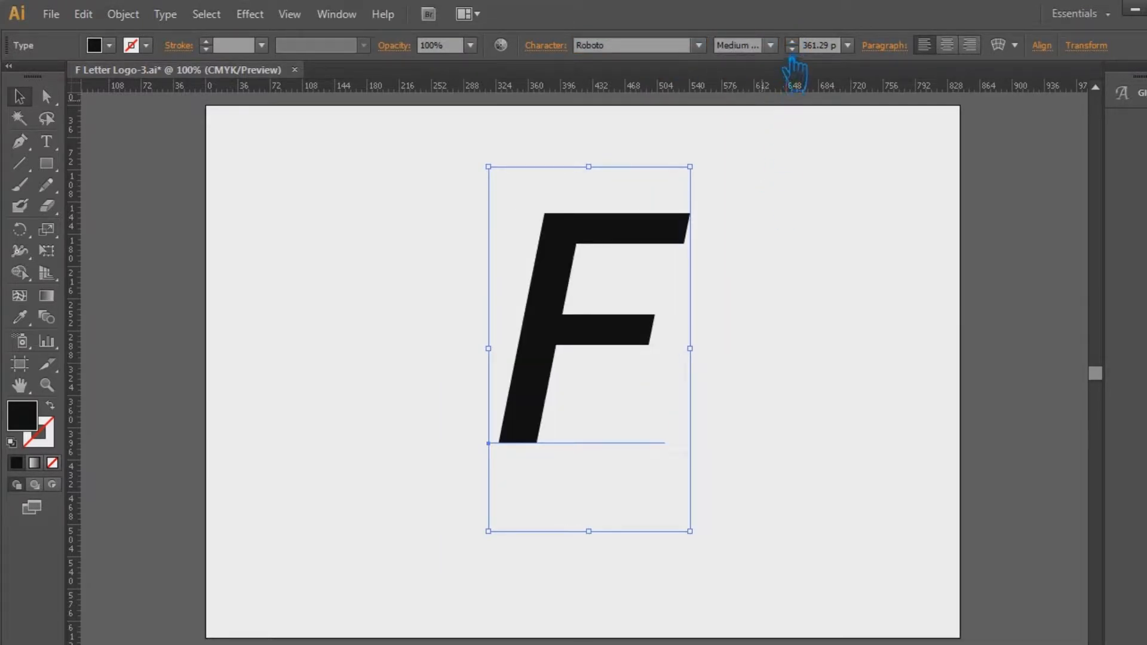
left_click(771, 45)
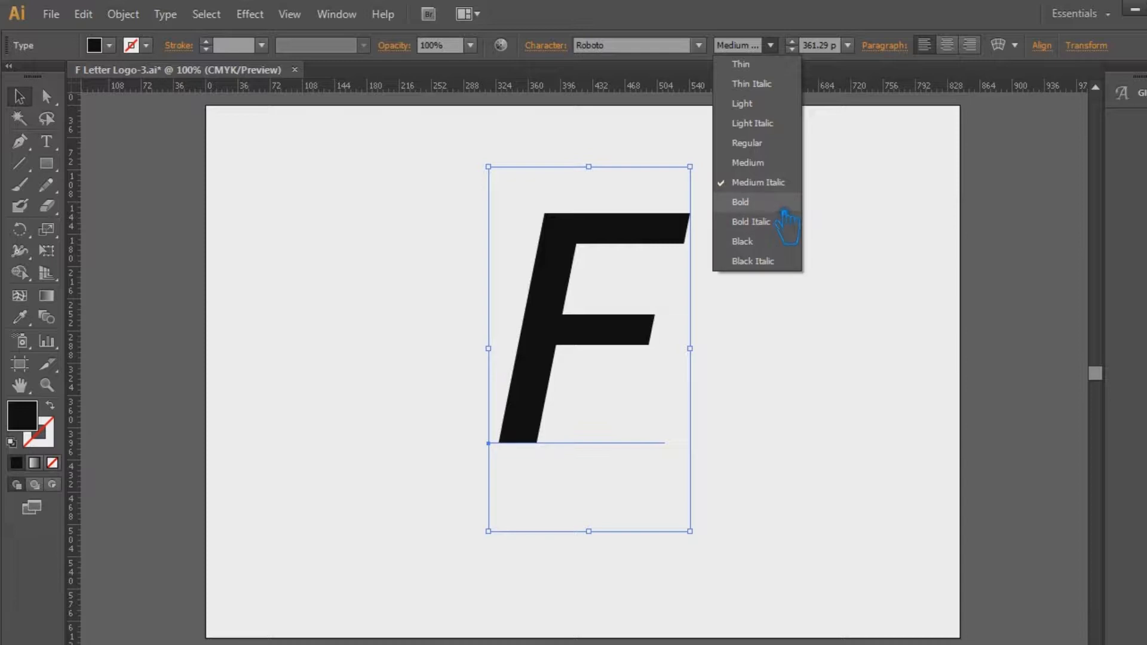
left_click(783, 223)
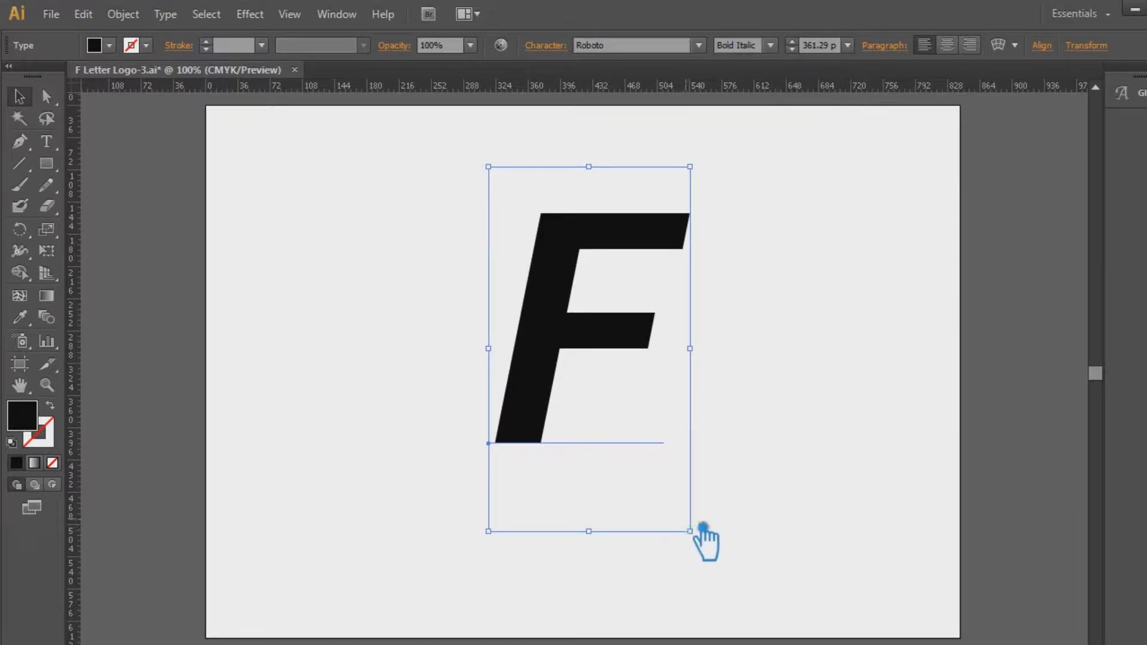
left_click_drag(704, 541, 722, 590)
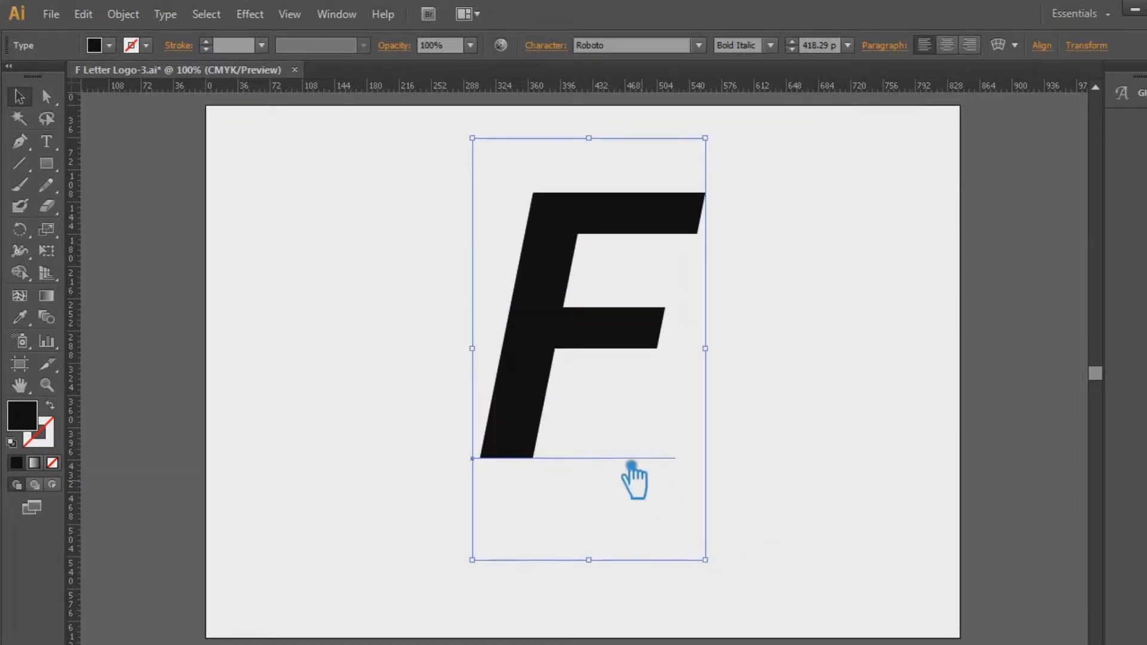
Convert the letter F to outlines, move it to the middle of the artboard and deselect it.
key("ctrl+shift+o")
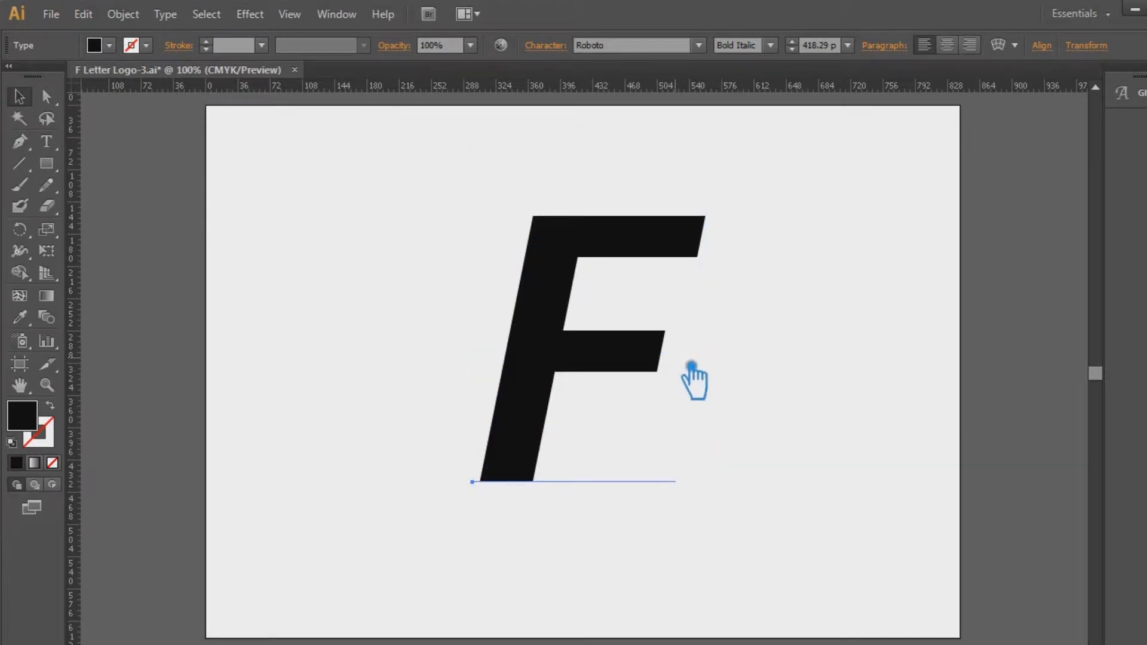
left_click(822, 384)
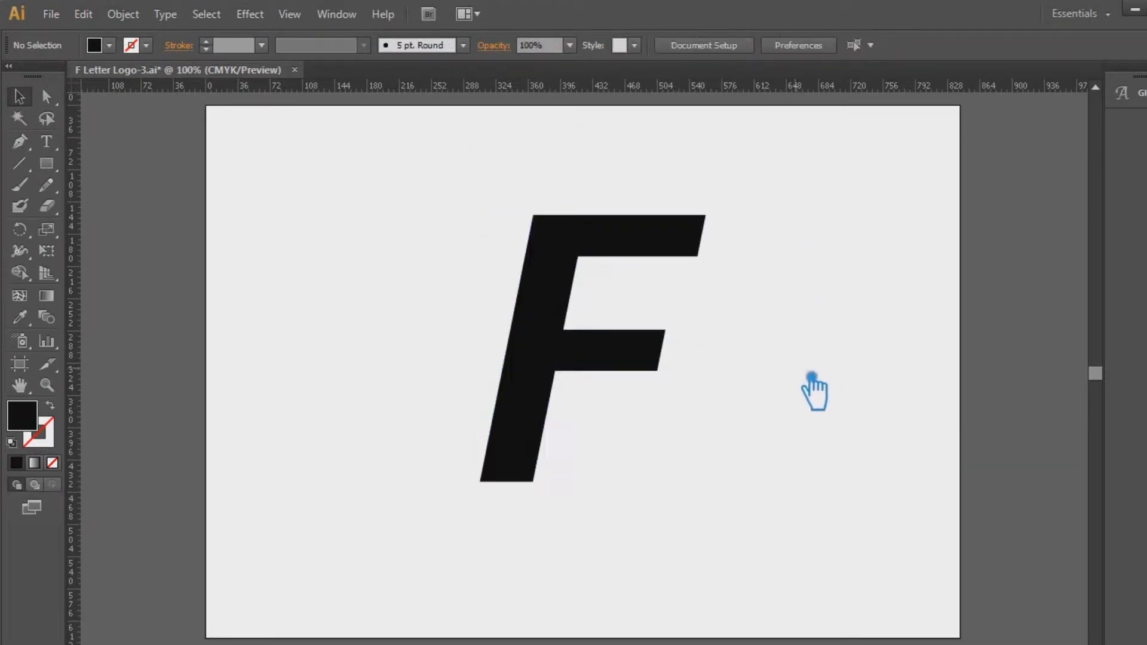
mouse_move(565, 428)
left_mouse_down()
mouse_move(558, 440)
mouse_move(555, 432)
left_mouse_up()
left_click(771, 405)
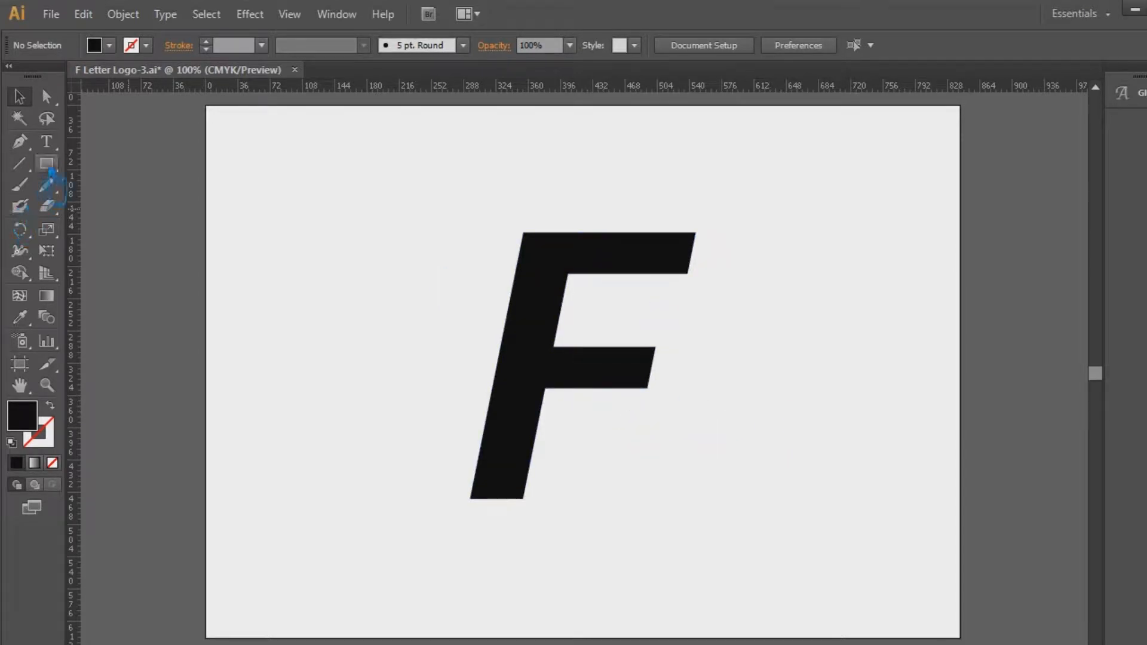
Draw a long, flat horizontal ellipse across the middle of the letter F, extending well past its stem.
left_click_drag(62, 170, 129, 205)
left_click_drag(248, 289, 665, 379)
left_click(20, 96)
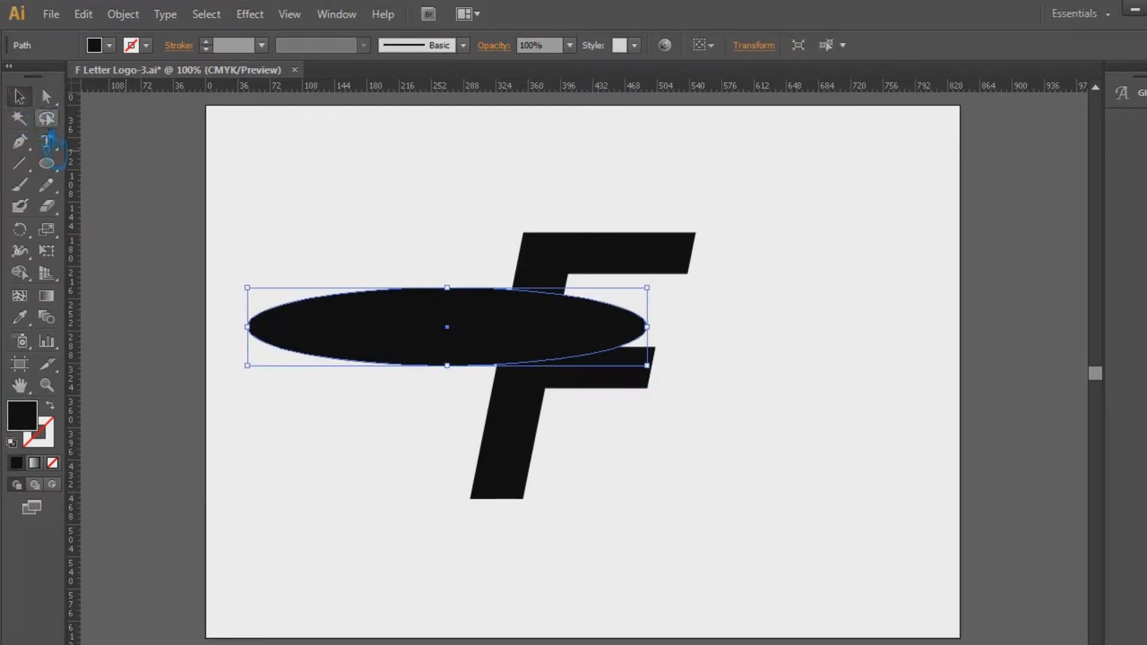
Fill the ellipse with the dark grey colour 302c2d.
left_click_drag(687, 372, 671, 360)
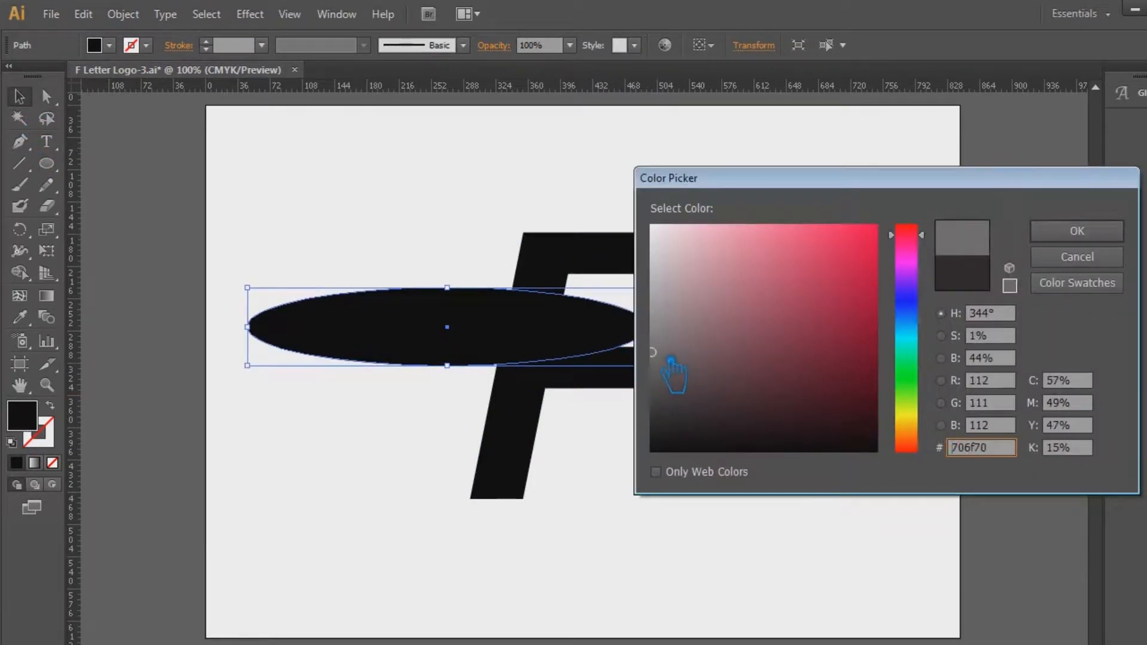
left_click_drag(702, 435, 668, 410)
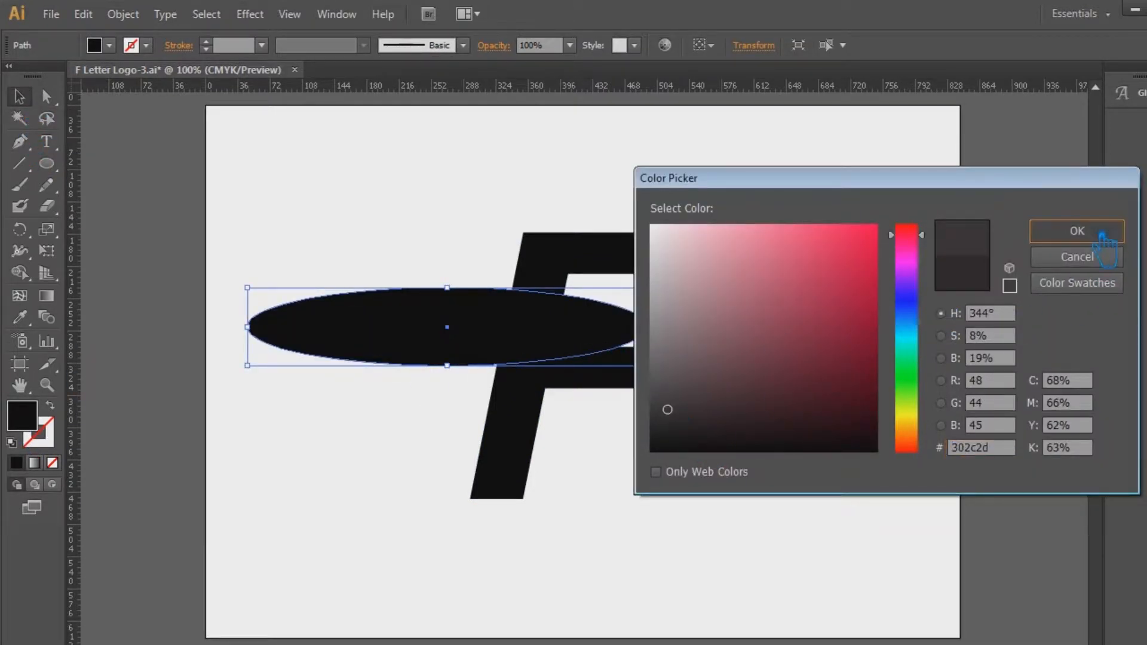
left_click(1101, 235)
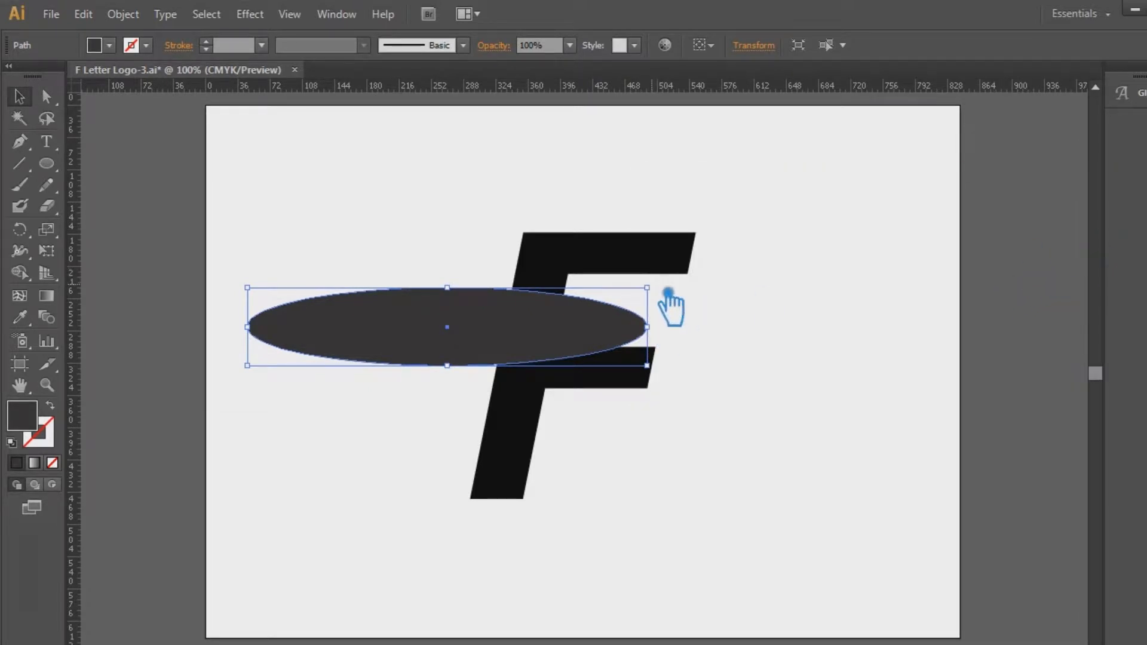
Rotate the ellipse so it rises diagonally towards the F's upper arm, and centre it across the letter.
left_click_drag(670, 288, 597, 239)
left_click_drag(533, 302, 644, 350)
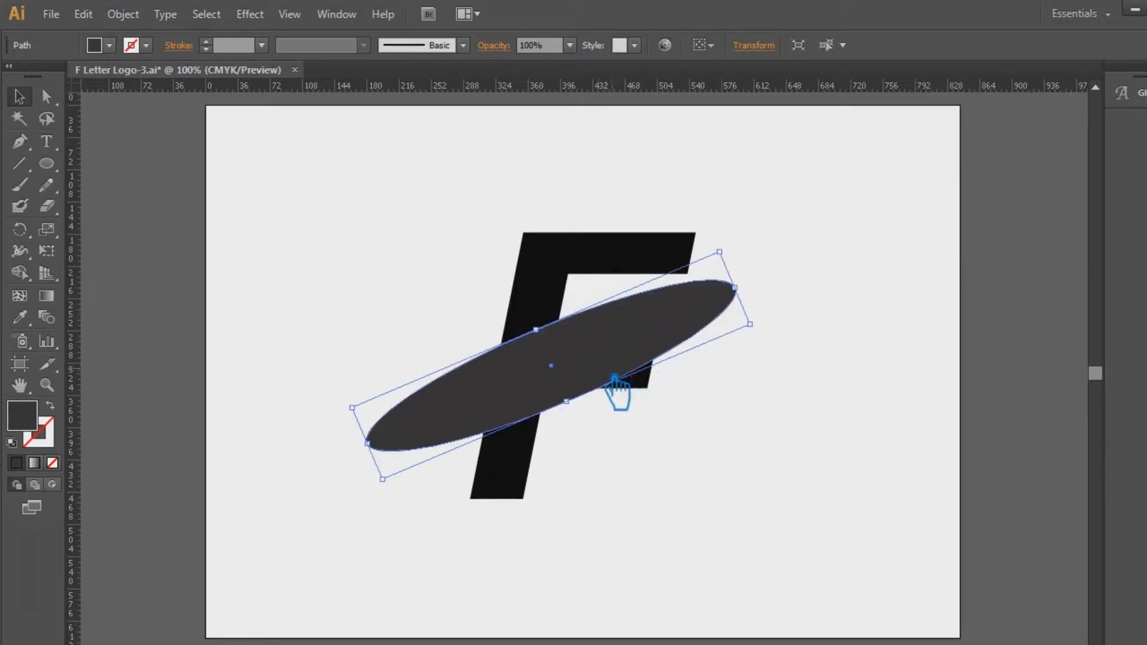
left_click(559, 337)
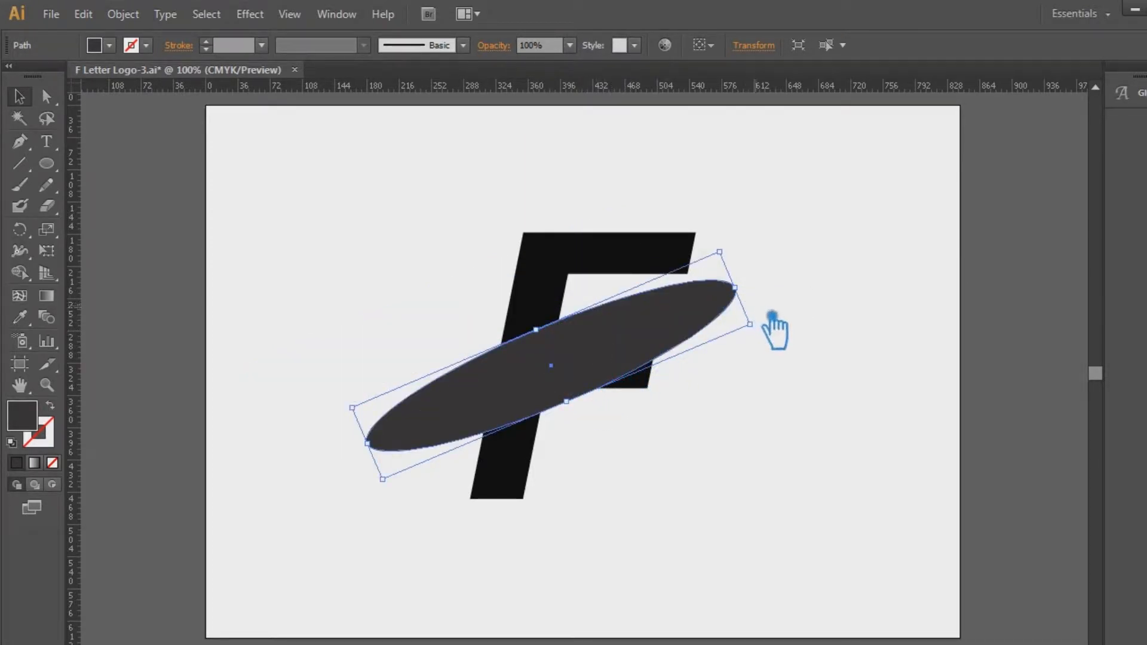
left_click_drag(652, 333, 626, 333)
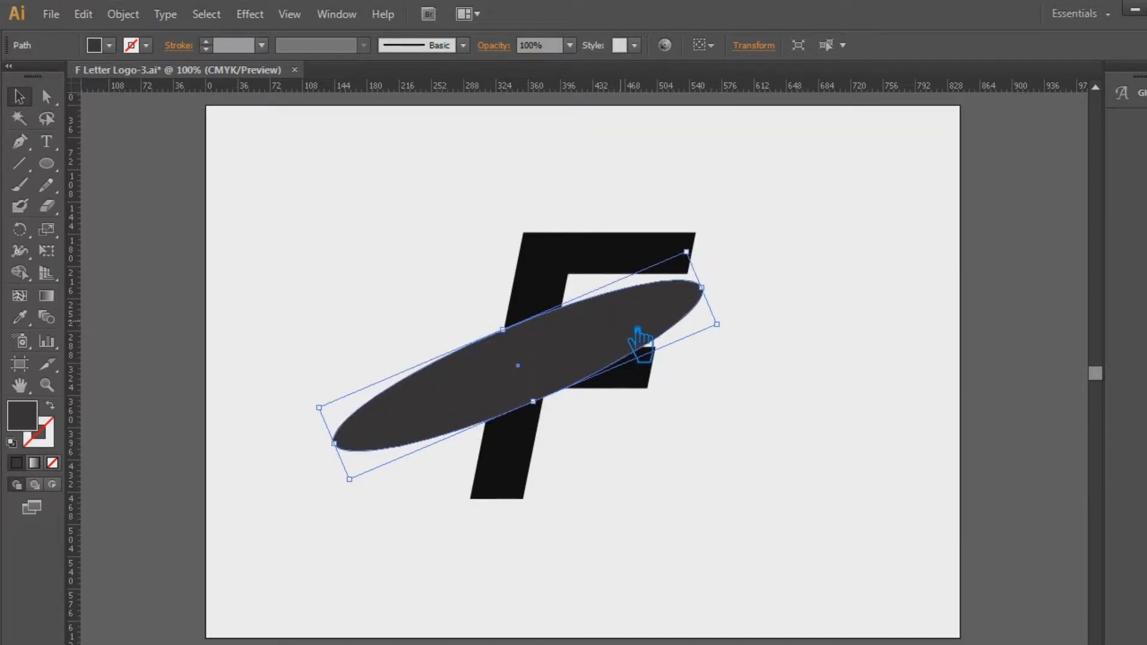
left_click_drag(638, 329, 678, 314)
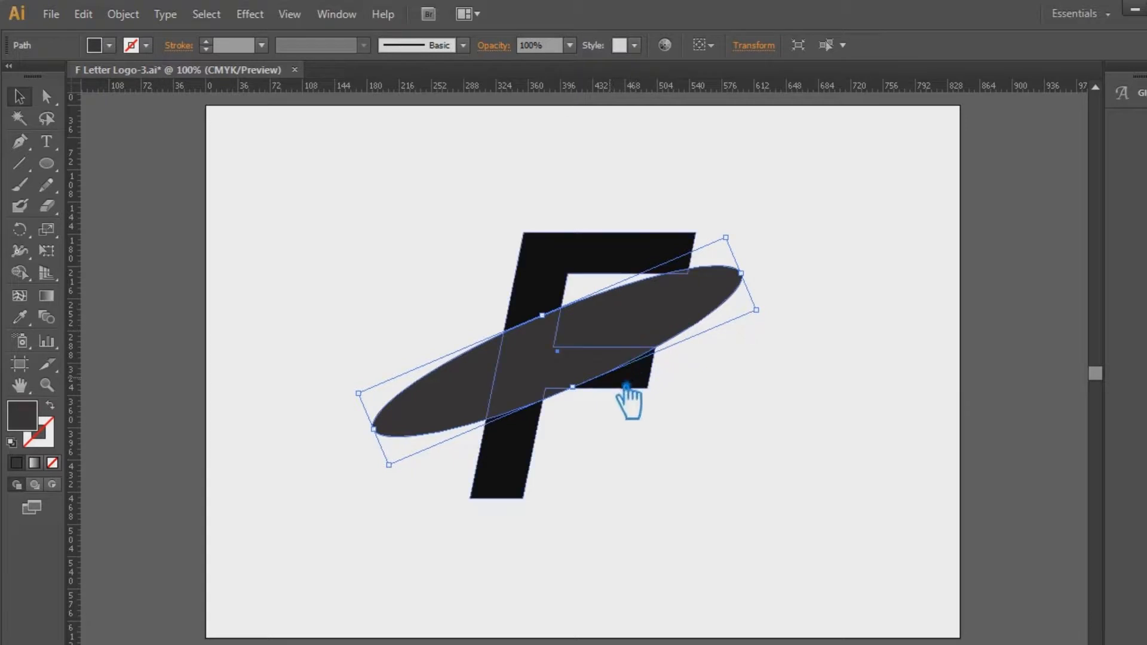
Switch to full-screen mode with the menu bar, keeping the ellipse's bounding box shown.
key("ctrl+shift+b")
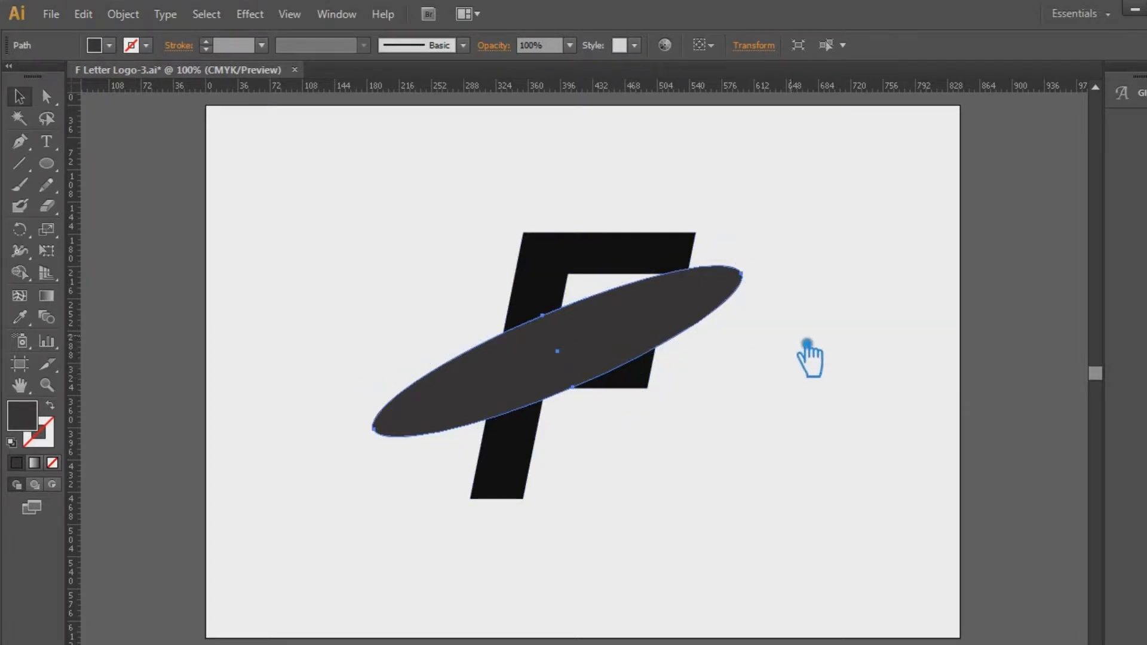
key("ctrl+shift+b")
key("f")
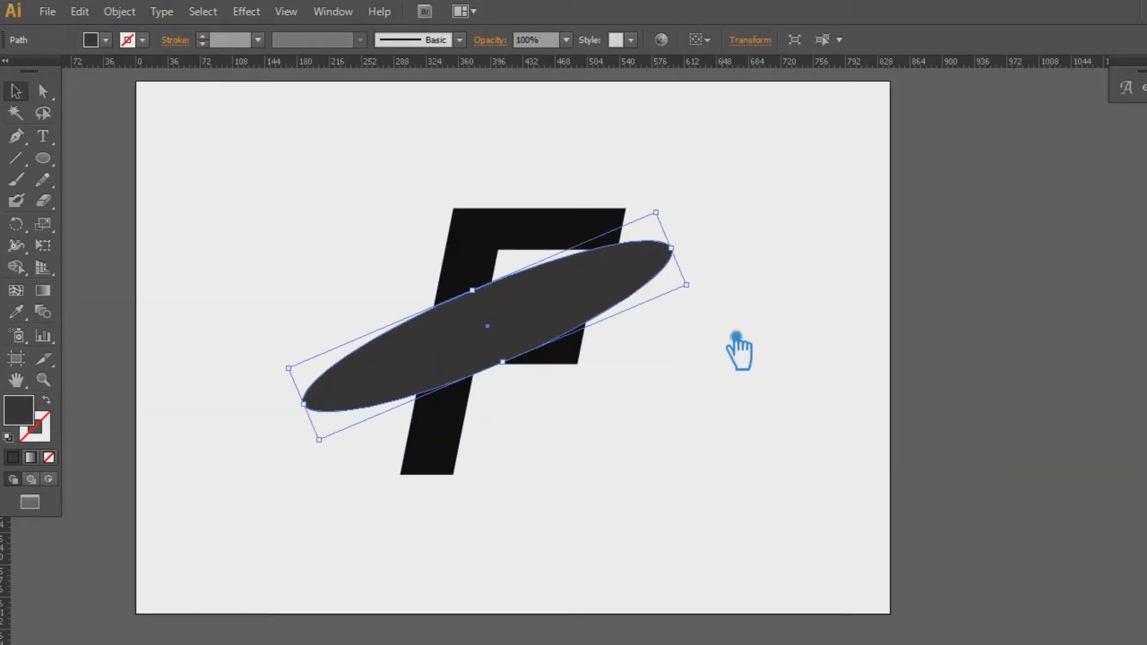
left_click_drag(705, 396, 773, 435)
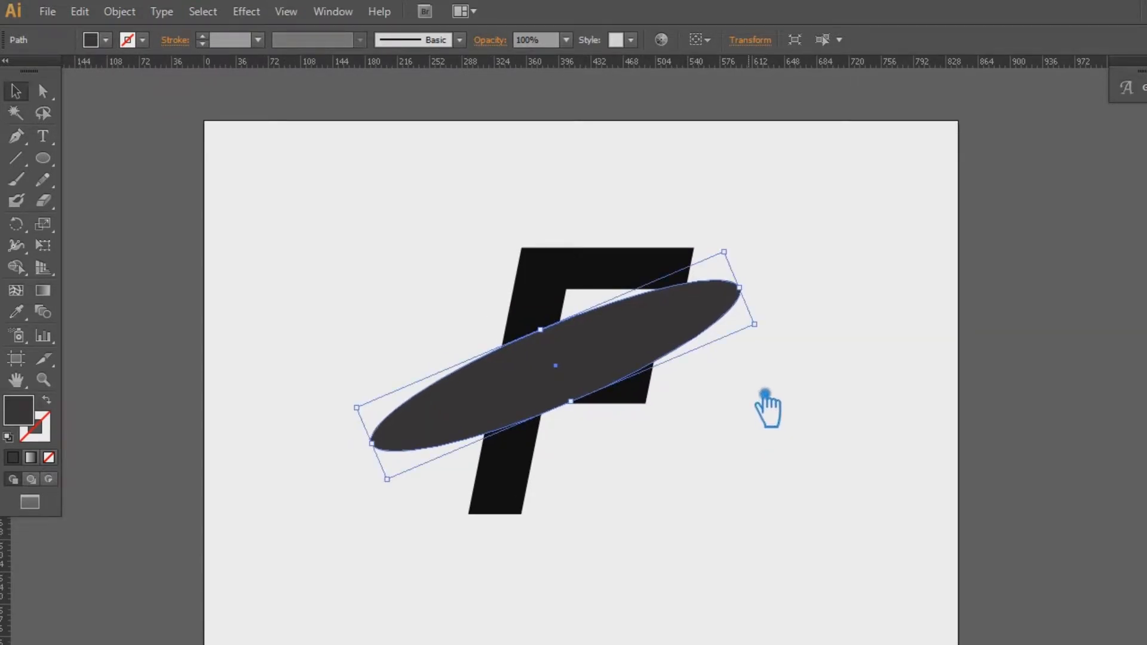
key("Up")
key("Up")
key("Up")
key("Up")
key("Up")
key("Up")
key("Down")
key("Down")
key("Down")
key("Down")
key("Down")
key("Down")
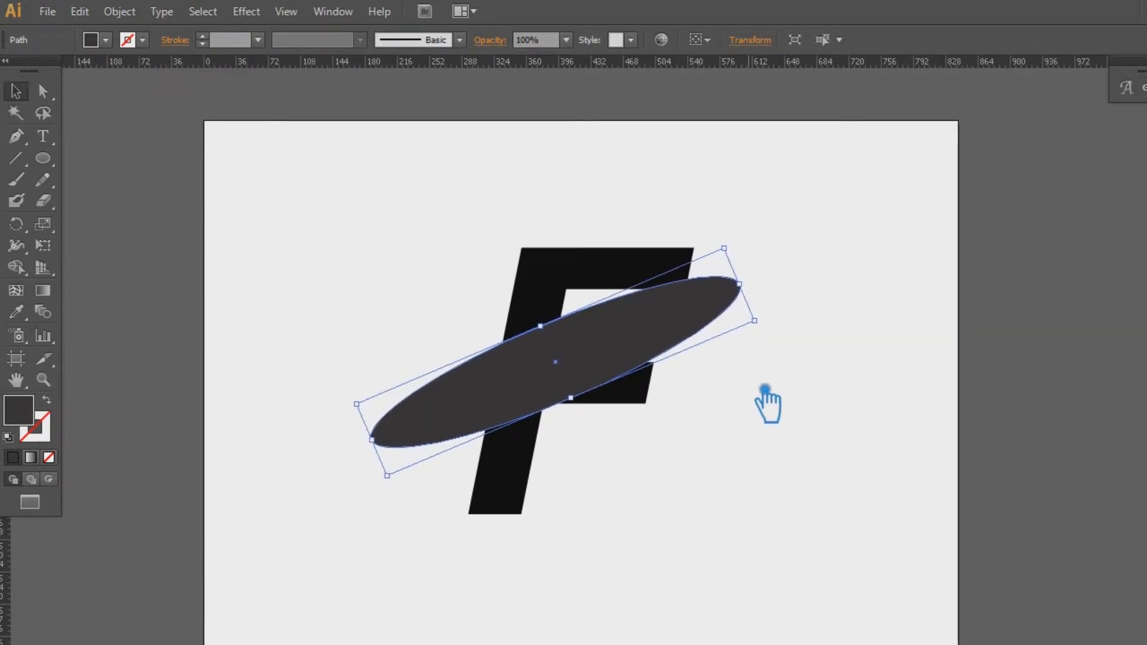
key("Up")
key("Up")
key("Up")
key("Up")
key("Up")
key("Up")
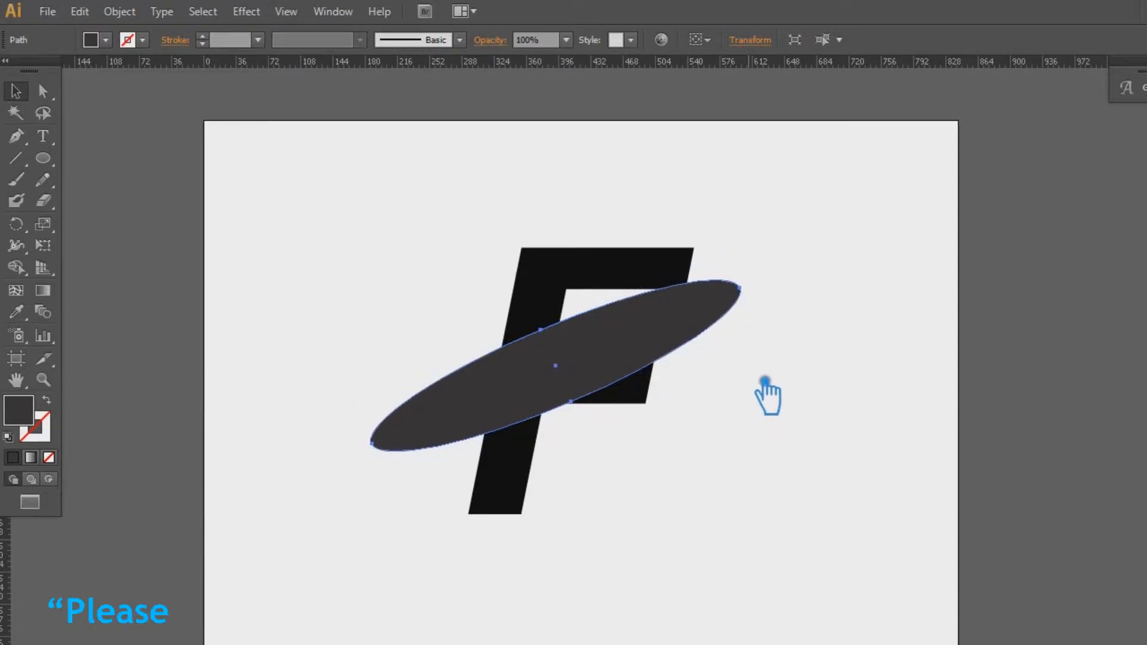
Place a copy of the ellipse directly in front of the original, shift it up slightly and shrink it in length and thickness.
key("Up")
key("Up")
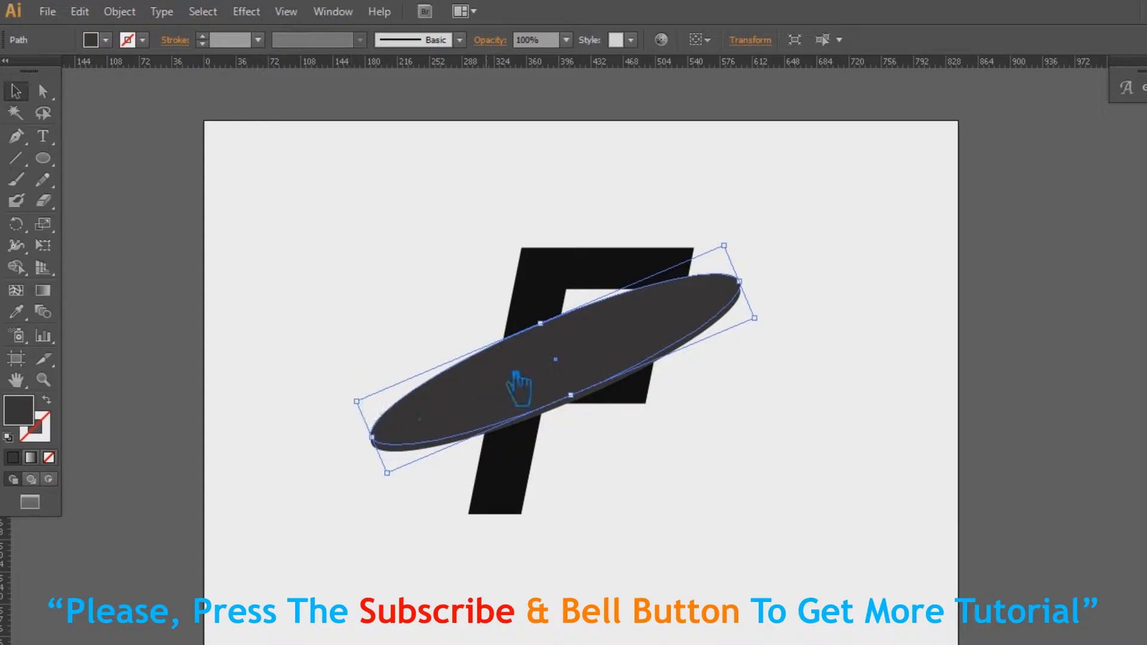
left_click_drag(540, 323, 543, 329)
left_click_drag(387, 473, 399, 467)
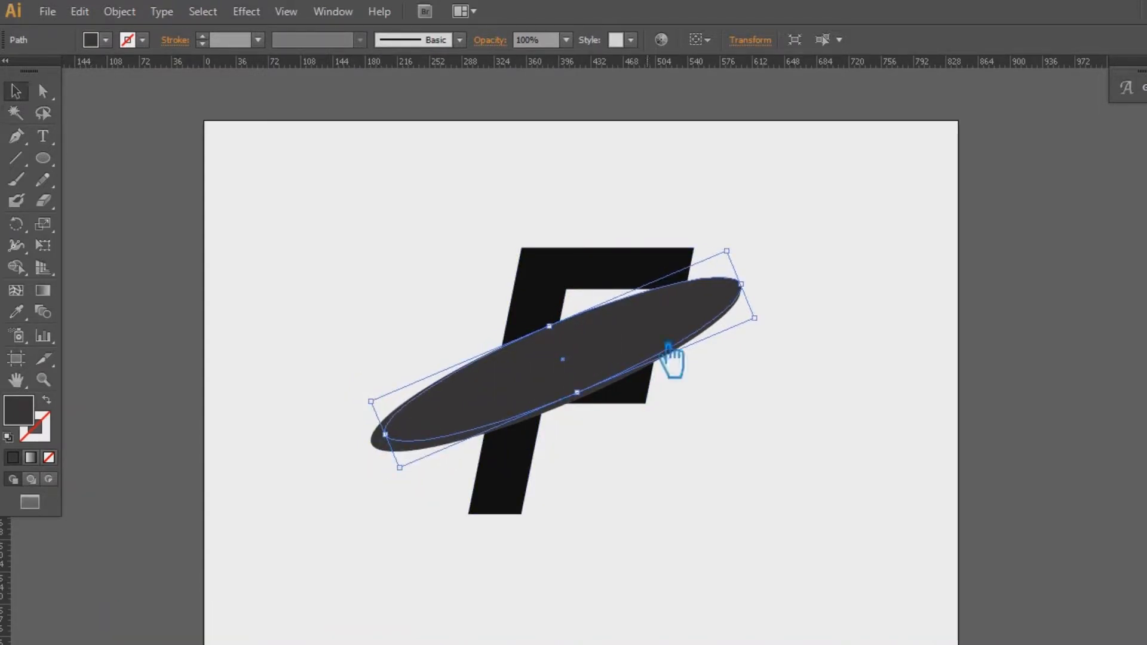
left_click_drag(755, 286, 740, 295)
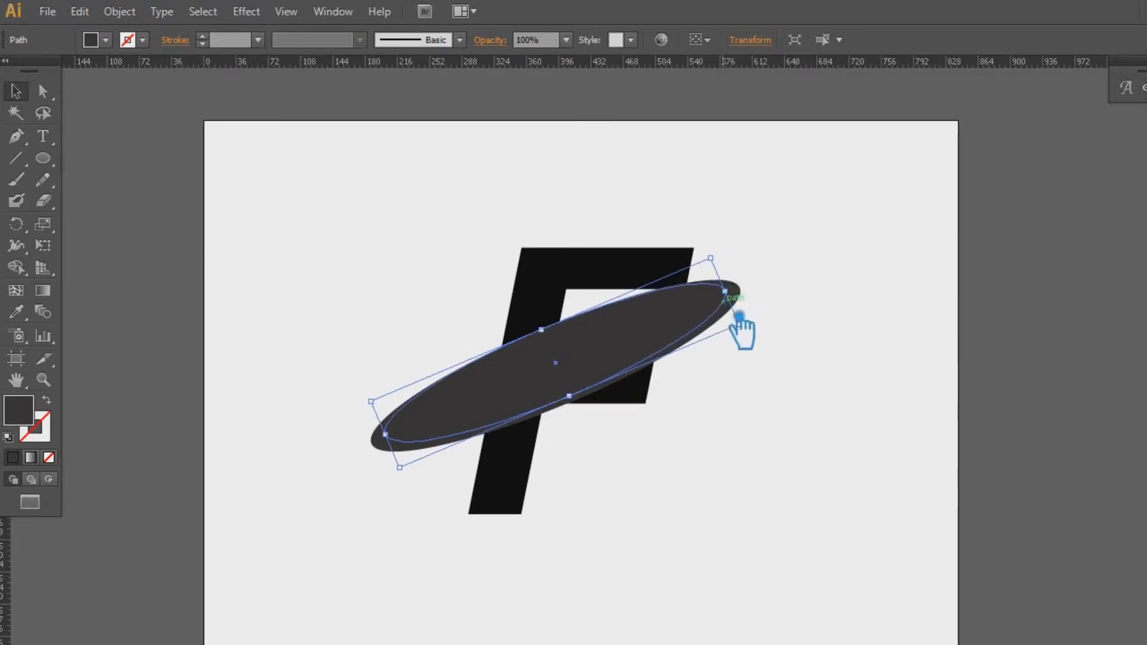
left_click_drag(585, 403, 583, 400)
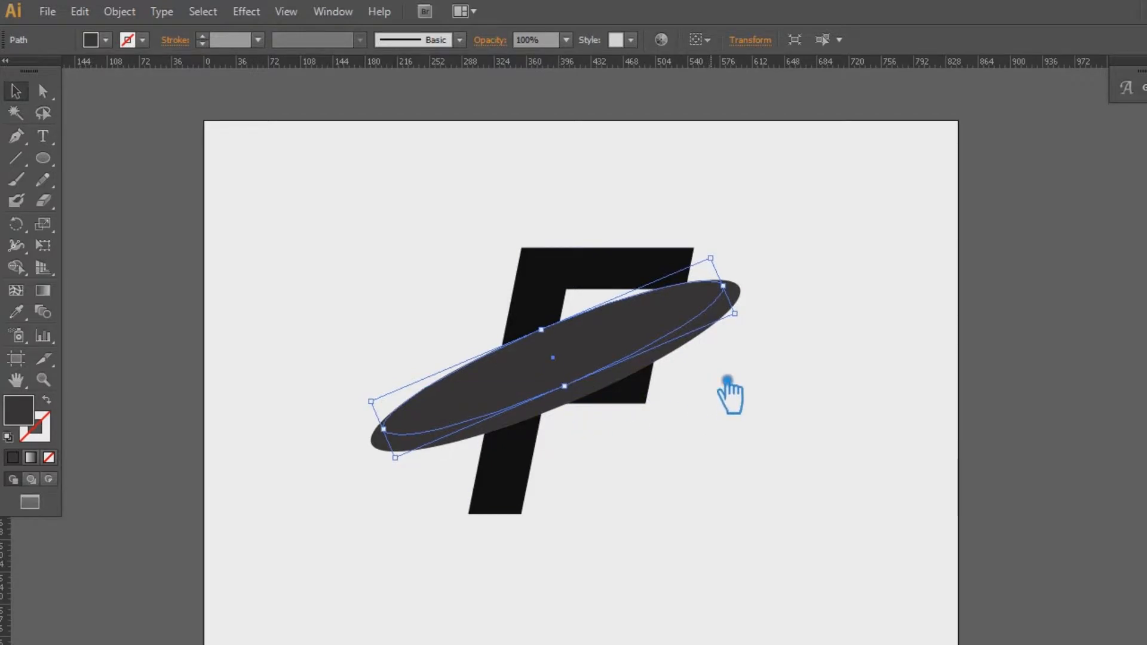
Nudge the smaller ellipse down and right until it lies just inside the larger ellipse's lower edge.
key("Down")
key("Down")
key("Down")
key("Down")
key("Down")
key("Down")
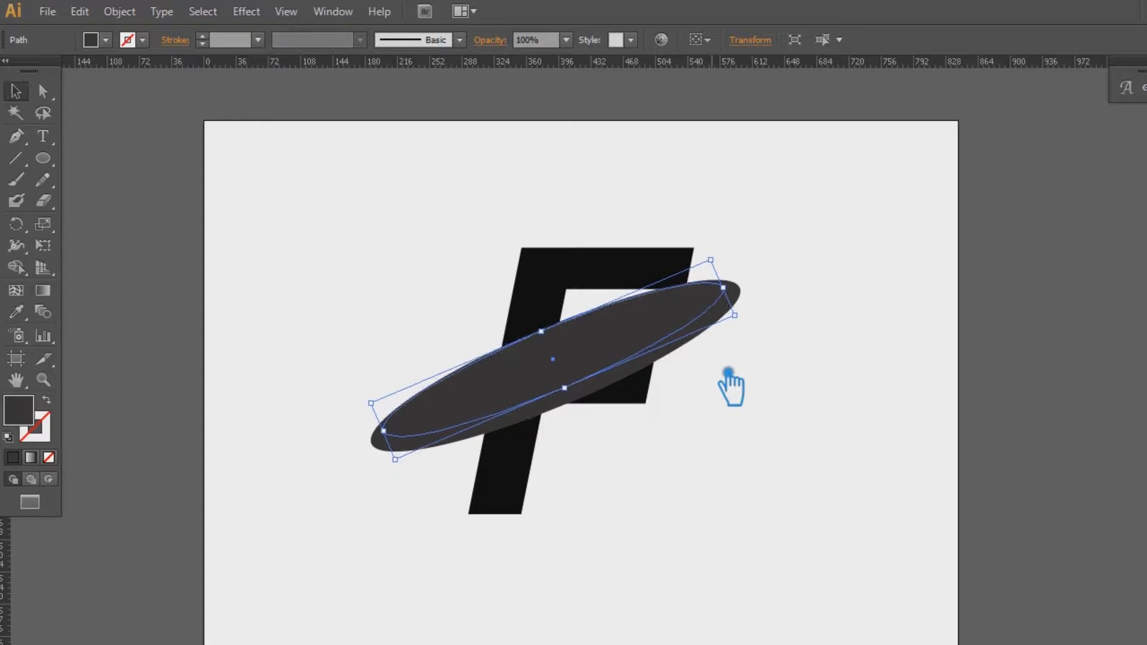
key("Right")
key("Right")
key("Down")
key("Down")
key("Down")
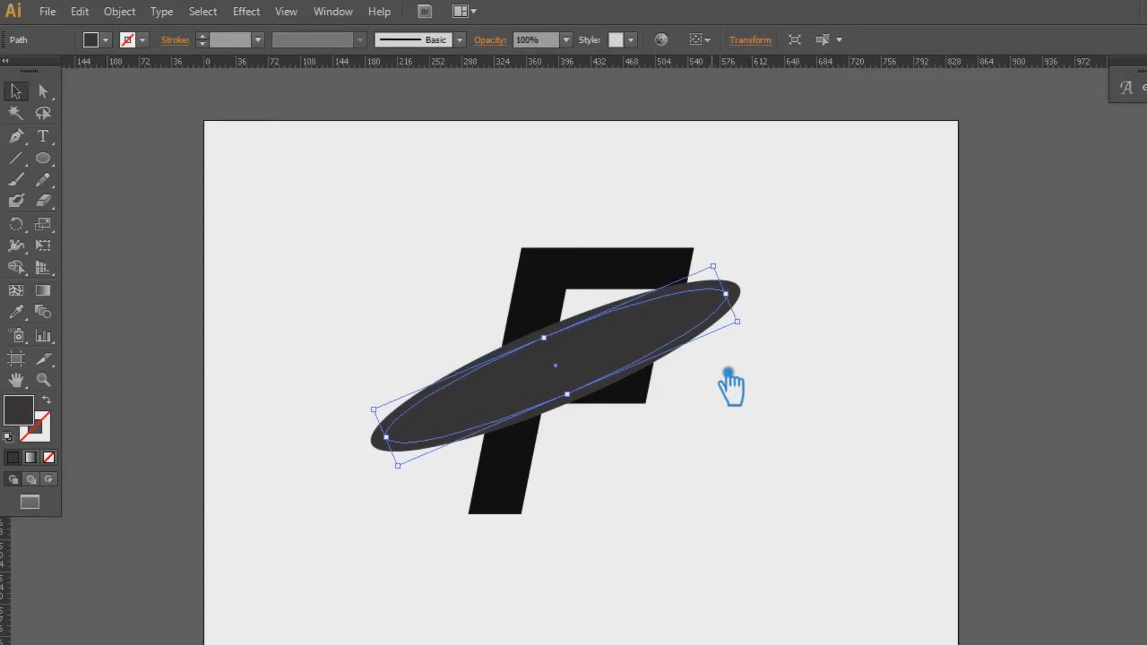
key("Down")
key("Down")
key("Down")
key("Down")
key("Down")
key("Down")
key("Down")
key("Down")
key("Right")
key("Right")
key("Right")
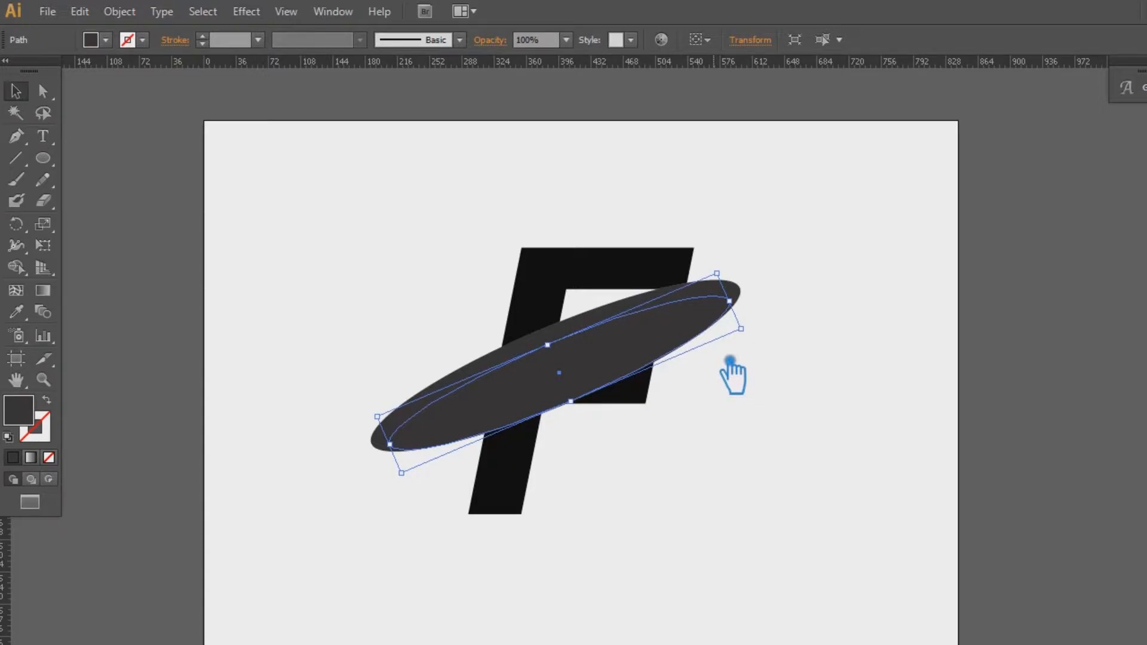
key("Up")
key("Up")
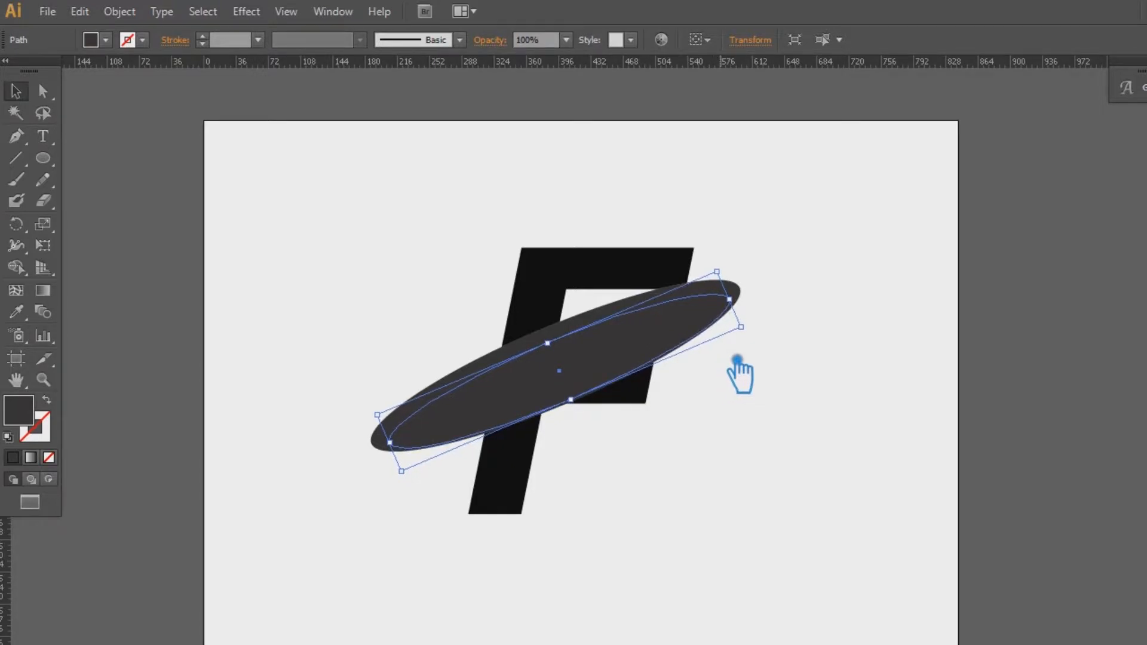
Shorten the smaller ellipse at both ends and make it slightly thinner from its upper edge.
left_click(738, 362)
left_click(634, 337)
left_click_drag(402, 472, 419, 463)
left_click_drag(741, 326, 719, 336)
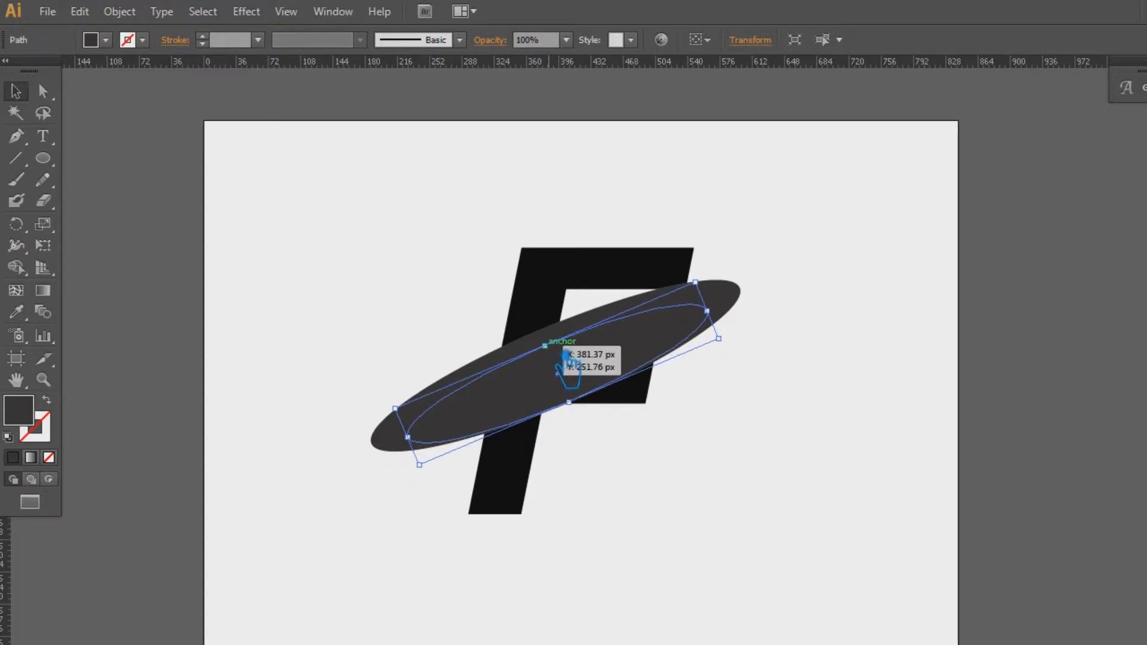
left_click_drag(544, 346, 546, 350)
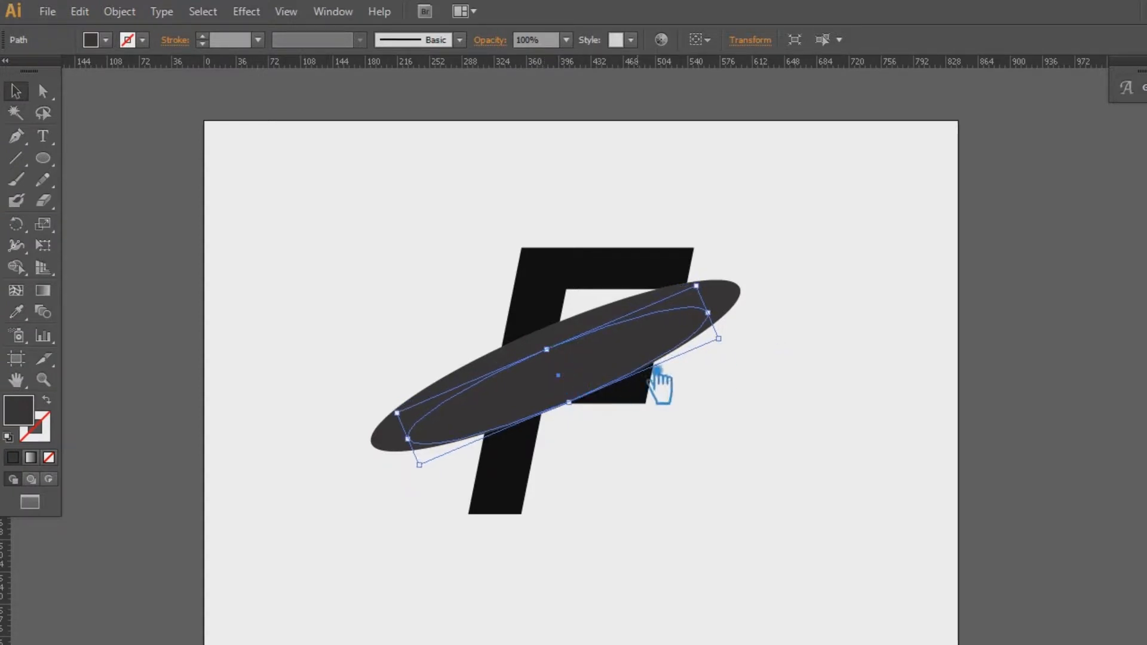
Divide the letter F and both ellipses along their overlaps with the Pathfinder Divide operation.
left_click(794, 429)
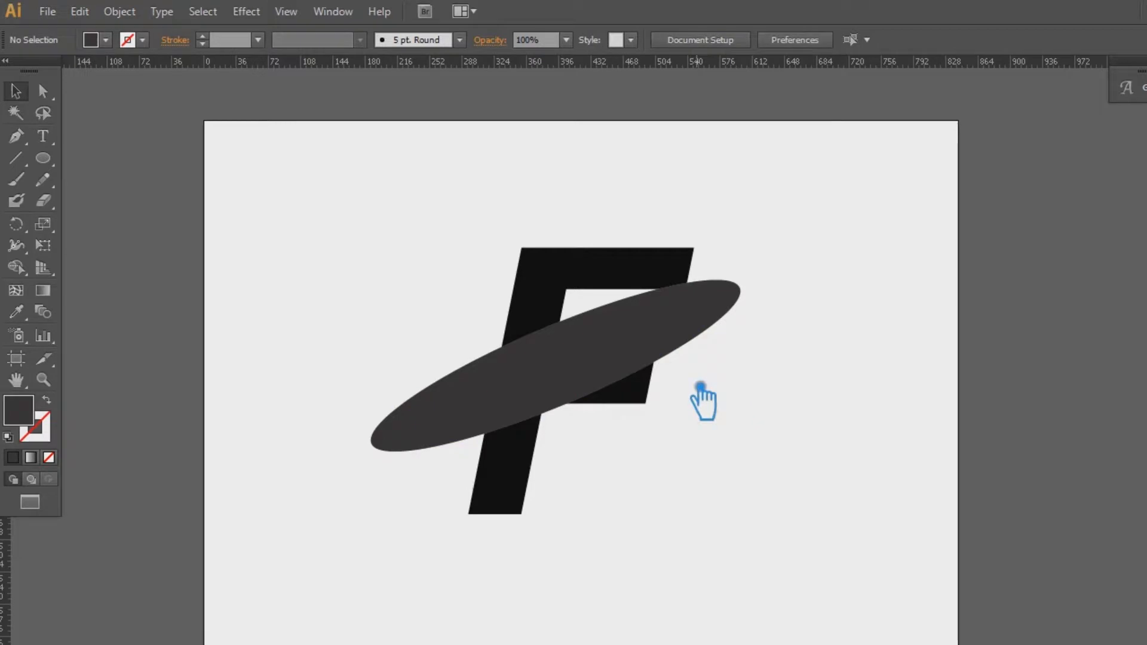
left_click(615, 364)
left_click(816, 361)
left_click_drag(795, 516, 353, 261)
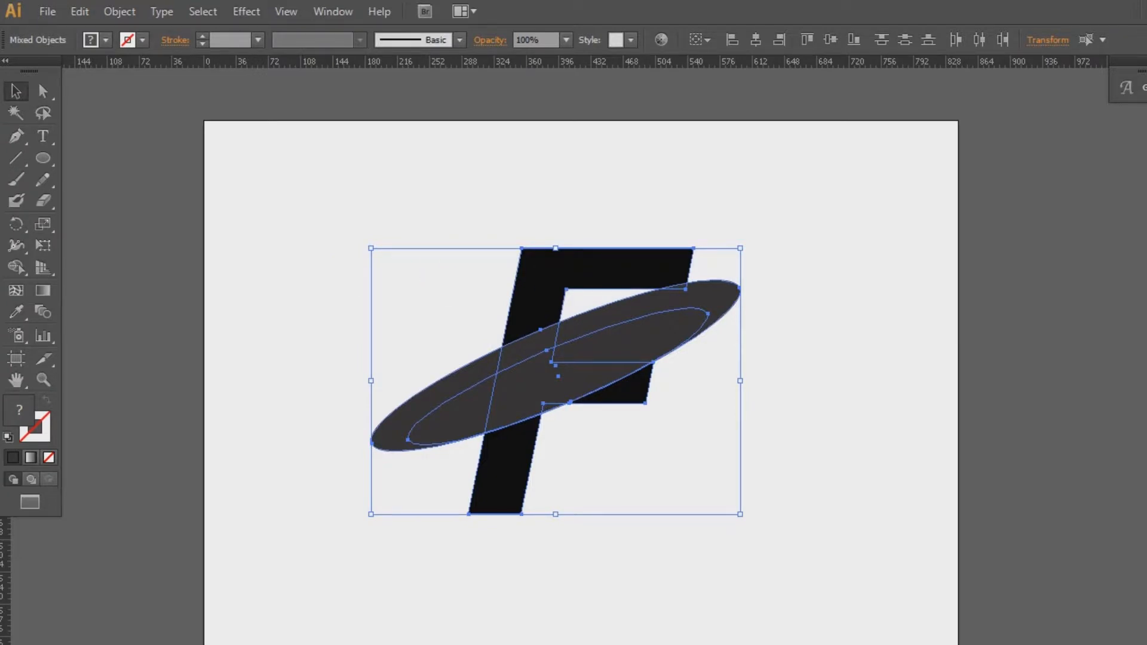
key("ctrl+shift+F9")
left_click(997, 494)
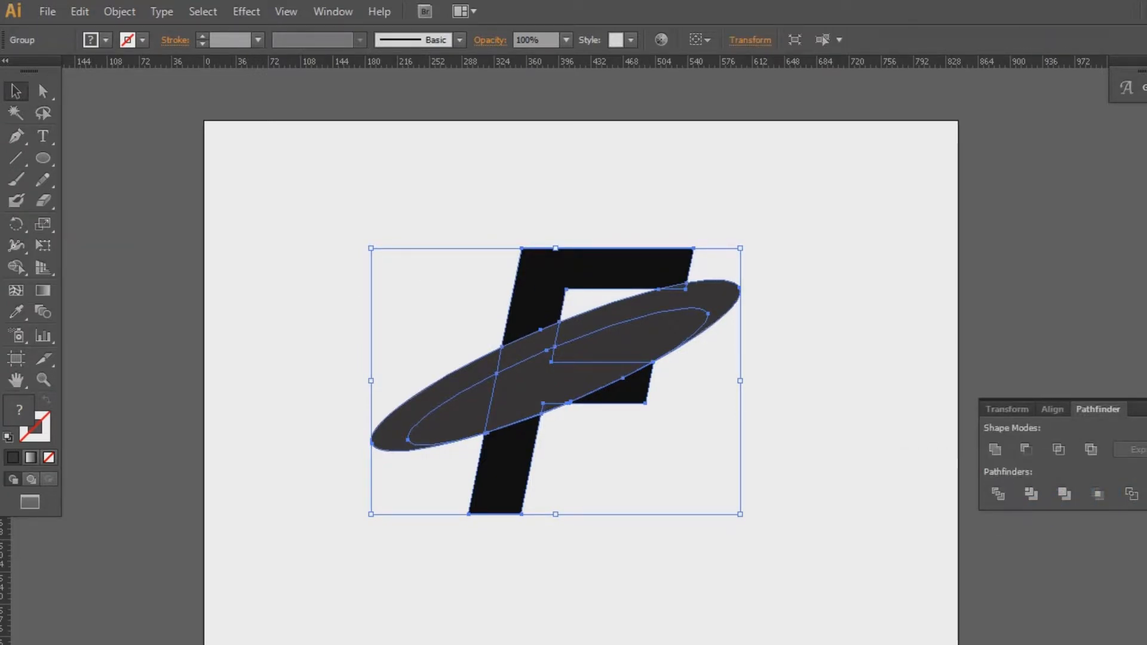
Ungroup the divided letter and ellipse pieces and deselect them.
key("ctrl+shift+F9")
left_click(679, 417)
left_click(572, 387)
right_click(572, 387)
left_click(608, 481)
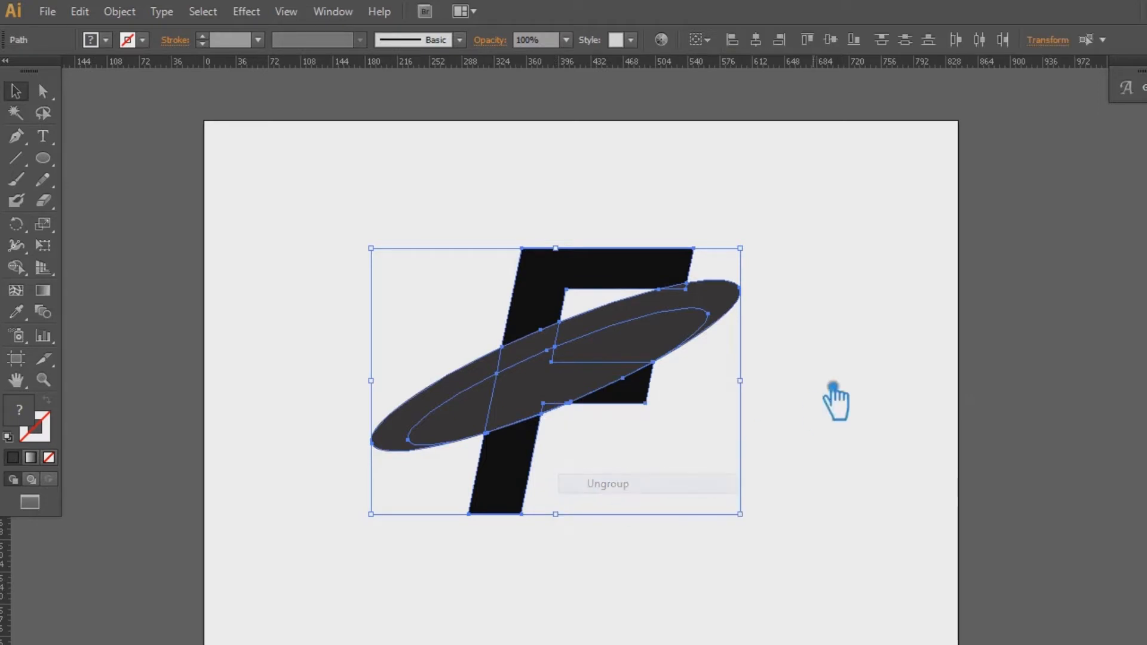
left_click(835, 397)
Delete all the divided pieces inside the smaller ellipse, including the tiny one beside the F's stem.
left_click(570, 405)
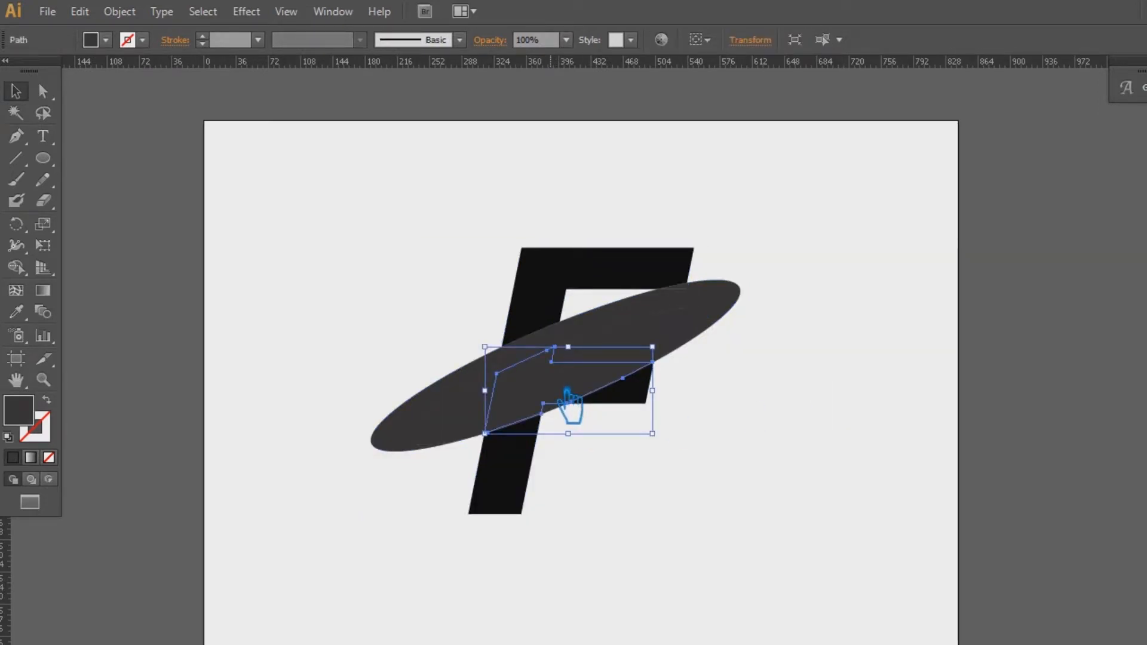
key("Delete")
left_click(615, 371)
key("Delete")
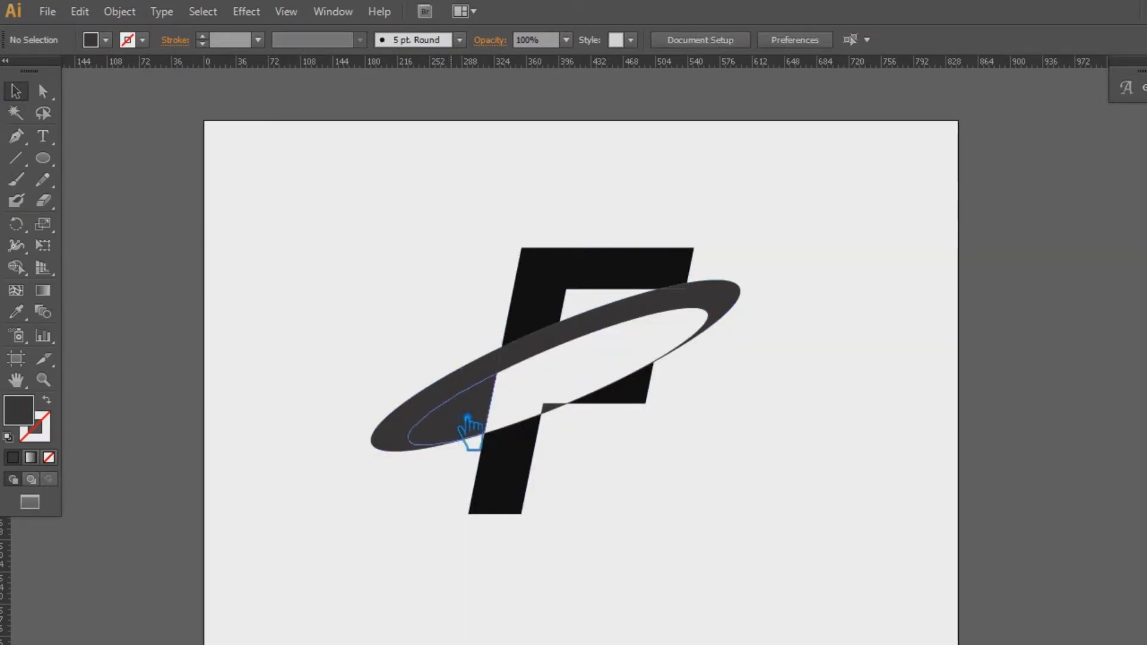
left_click(471, 422)
key("Delete")
left_click(555, 405)
key("Delete")
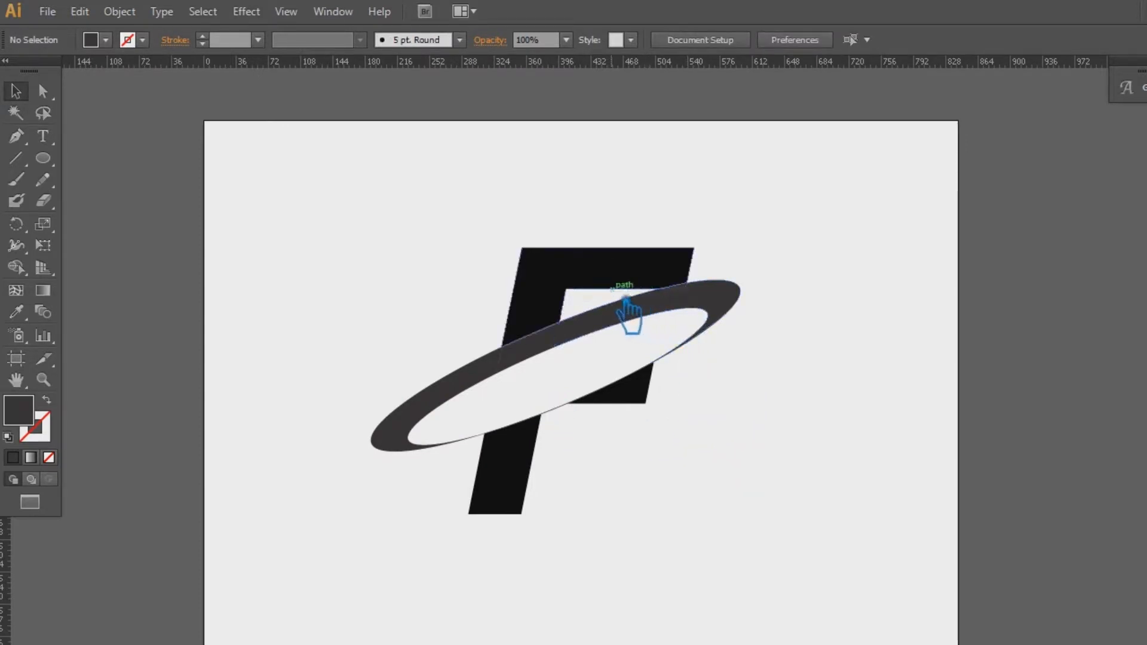
Unite the swoosh's right-hand section with the small piece overlapping the end of the F's top arm.
left_click(606, 308)
left_click(827, 312)
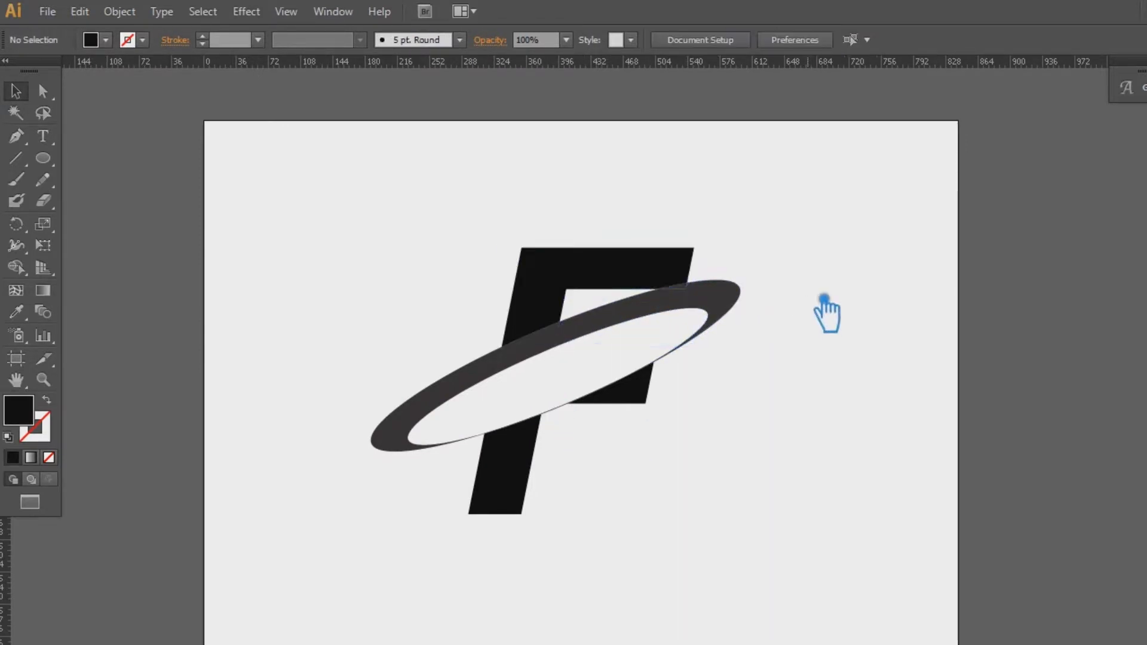
left_click(697, 300)
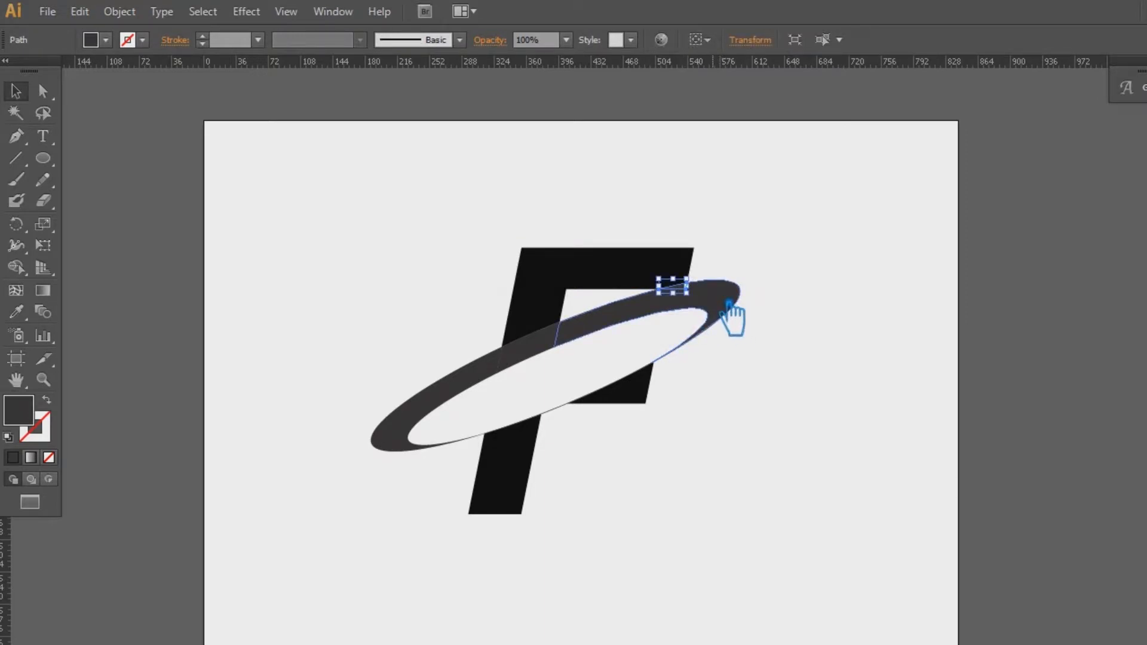
left_click(729, 304, "shift")
key("ctrl+shift+F9")
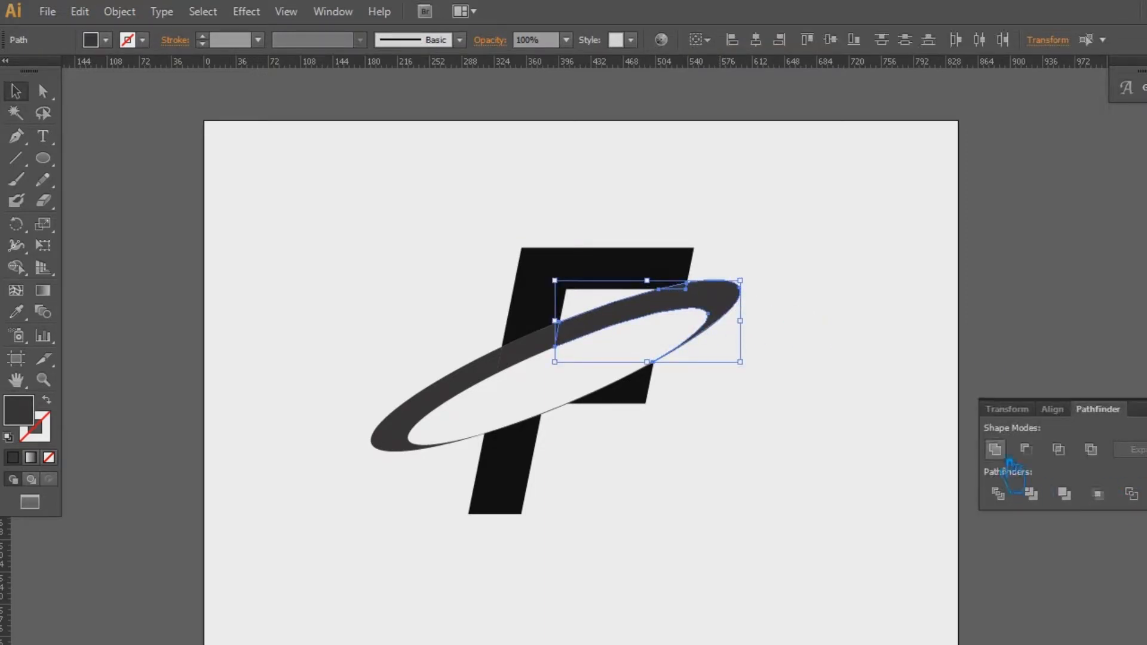
left_click(995, 449)
left_click(1145, 401)
left_click(1129, 369)
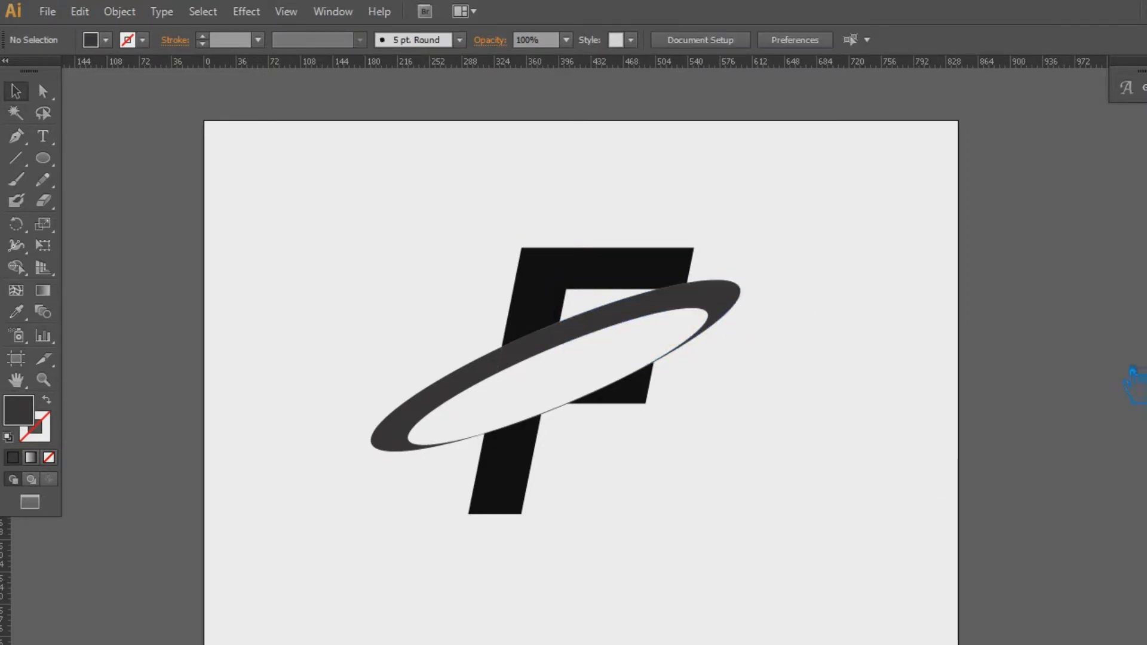
Unite the piece crossing the F's stem with the right and left sections into a single swoosh shape.
left_click(523, 344)
left_click(544, 363)
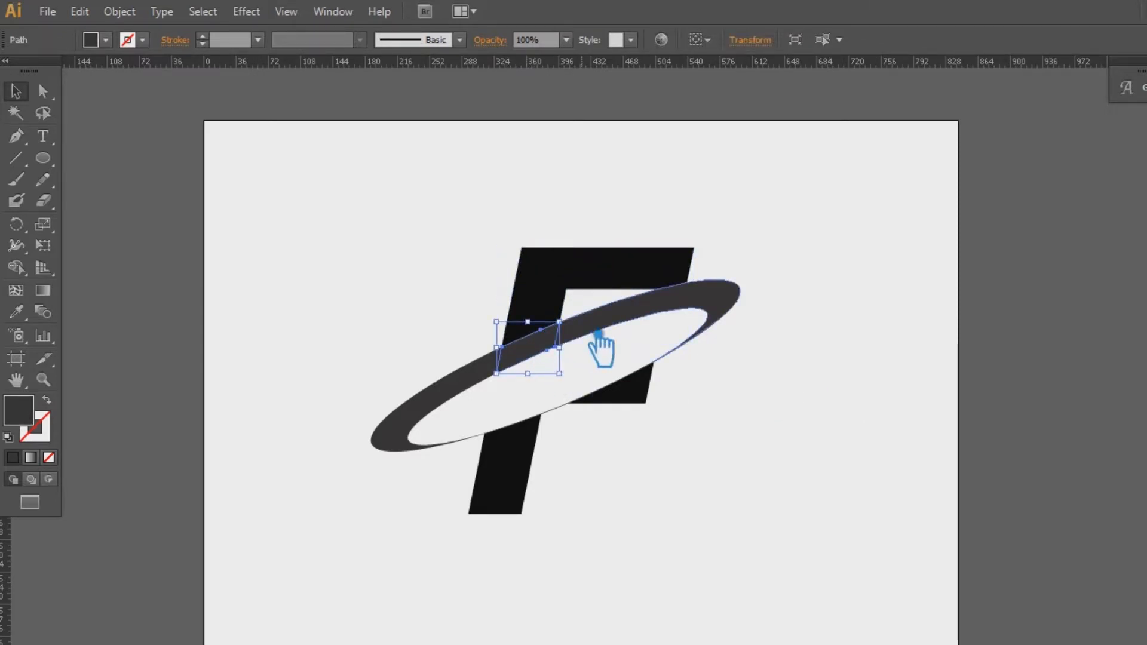
left_click(598, 332, "shift")
left_click(472, 396, "shift")
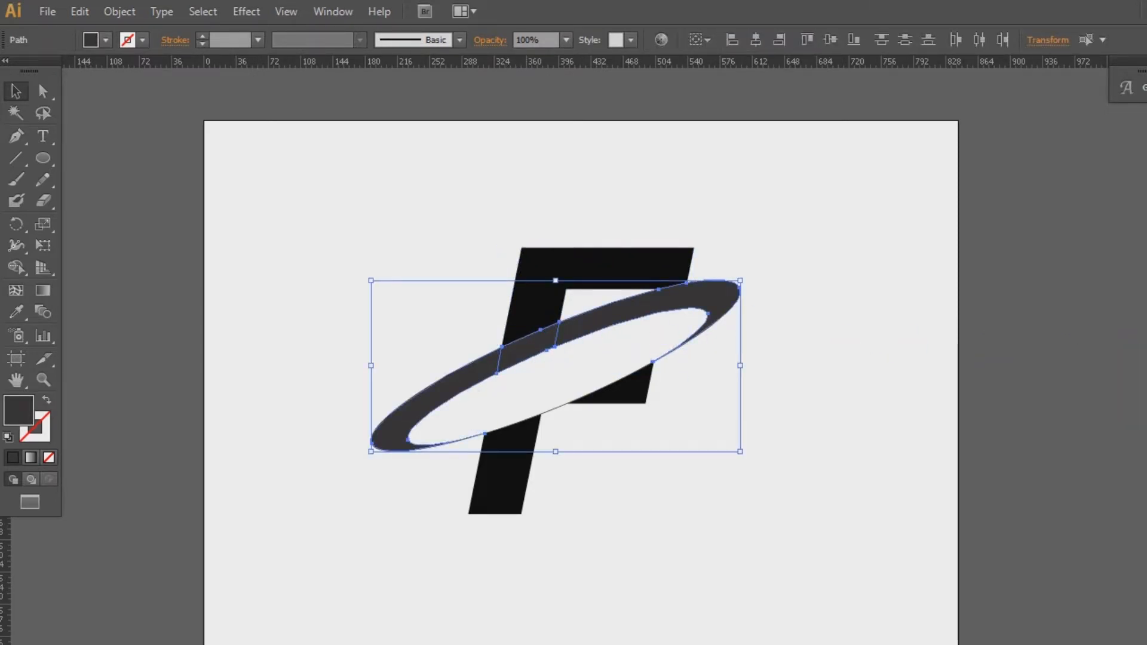
key("shift+ctrl+F9")
left_click(1023, 449)
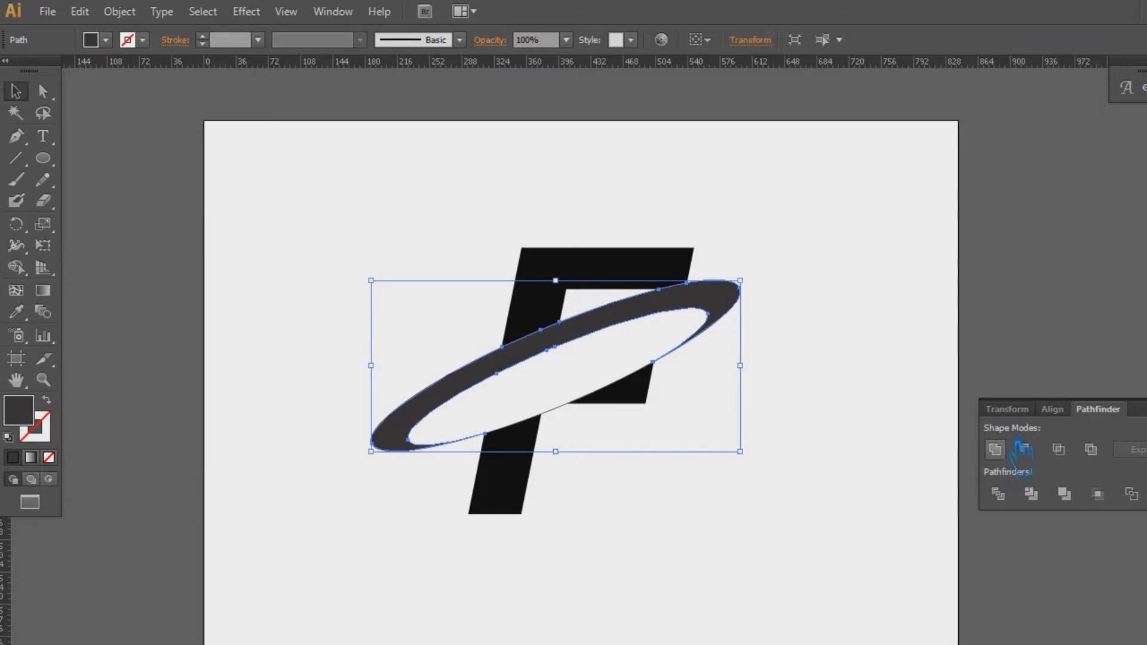
left_click(1066, 240)
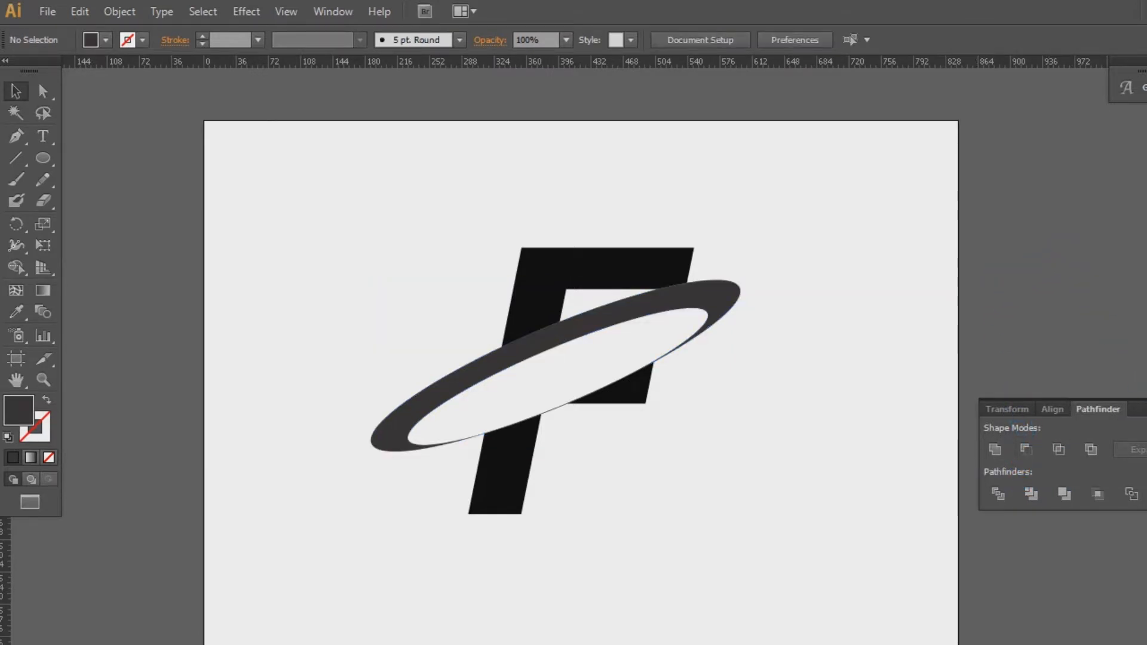
left_click(1145, 402)
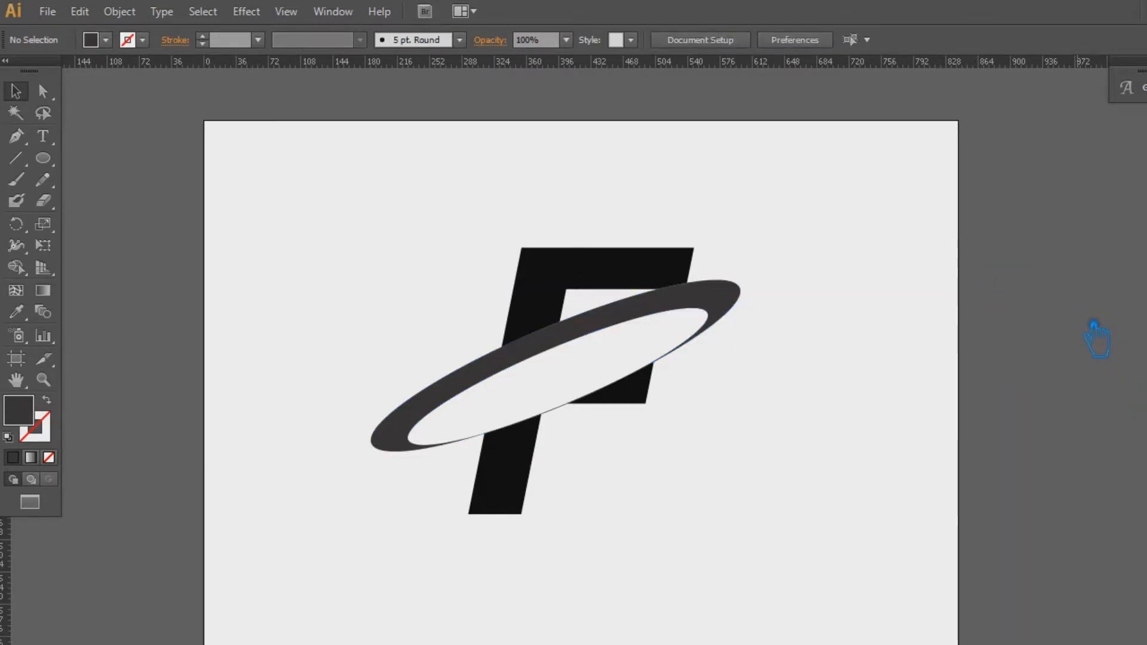
Place a copy of the swoosh directly in front of the original and shift it up slightly.
left_click(604, 340)
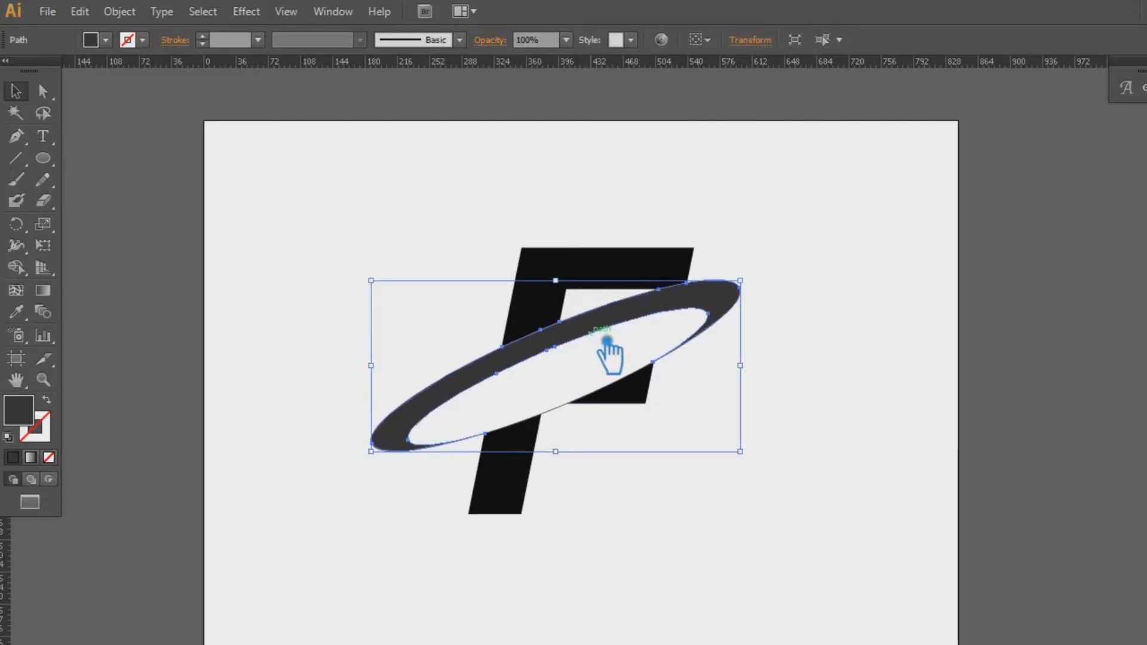
key("ctrl+shift+b")
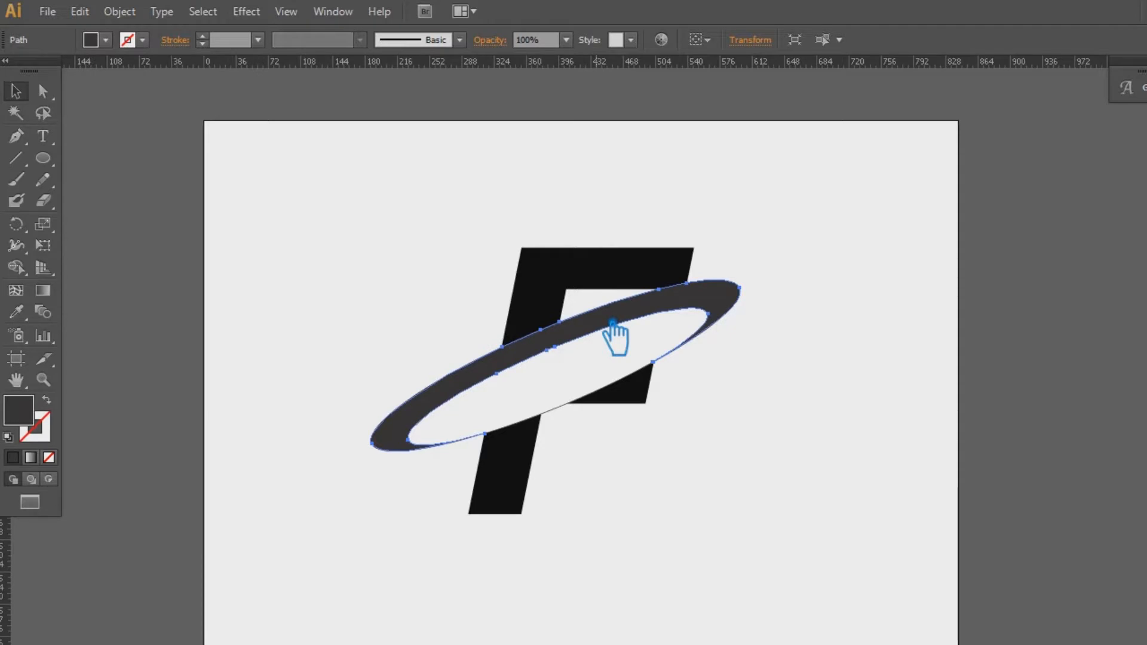
key("ctrl+shift+b")
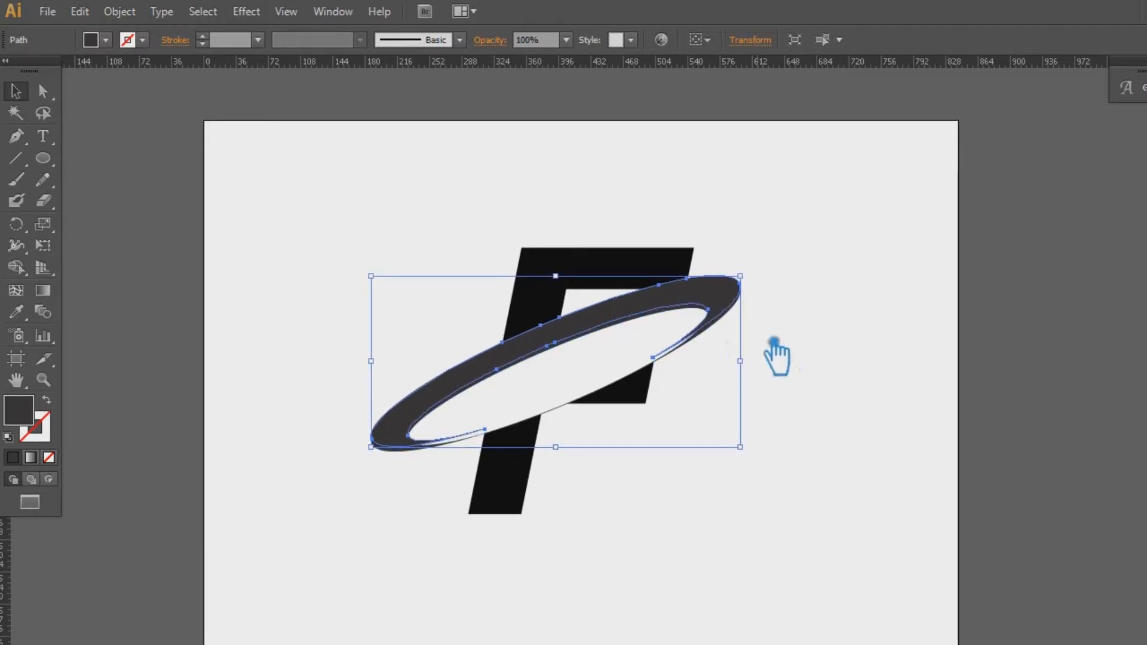
left_click(886, 348)
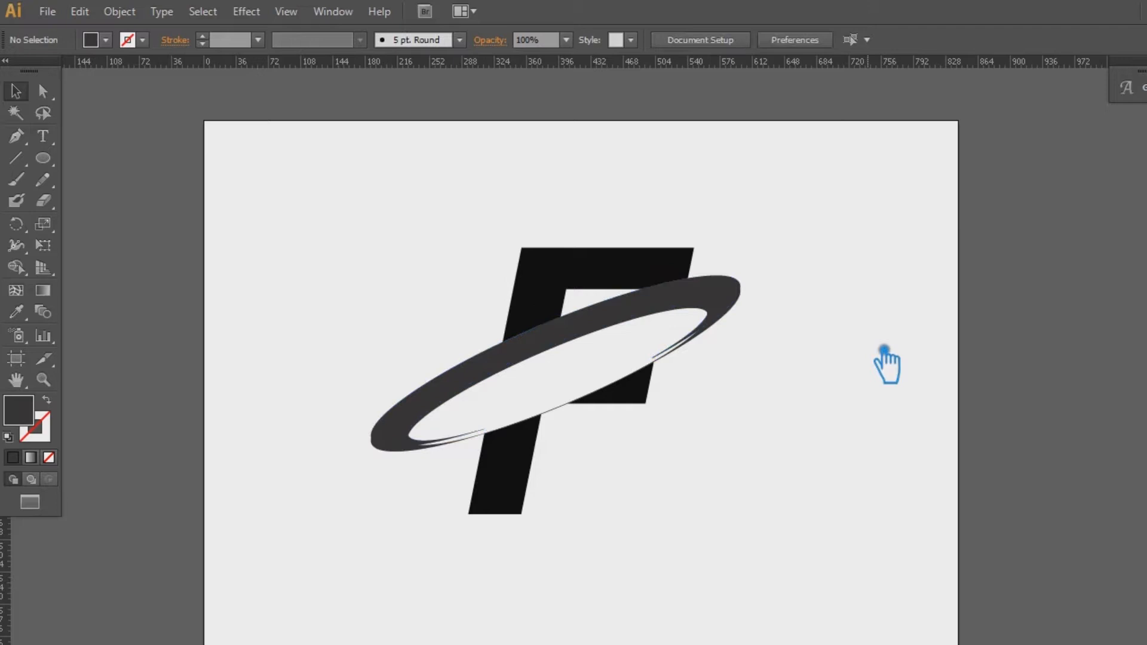
Select the upper swoosh copy and nudge it up a little more from the original.
left_click(454, 450)
key("ctrl+shift+b")
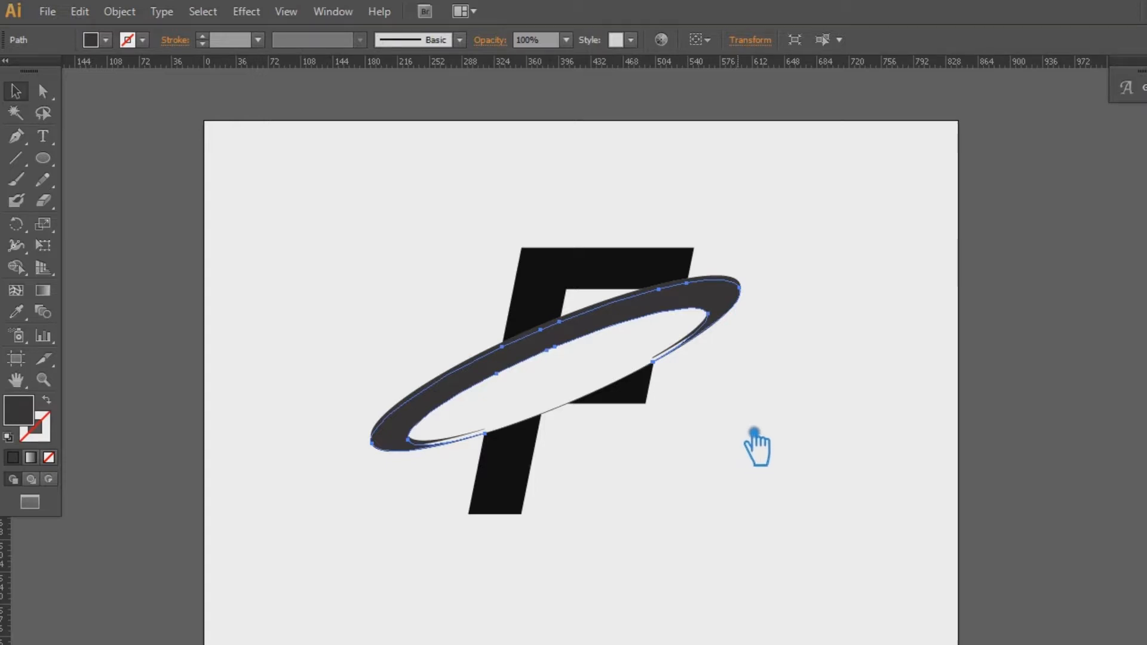
left_click(755, 432)
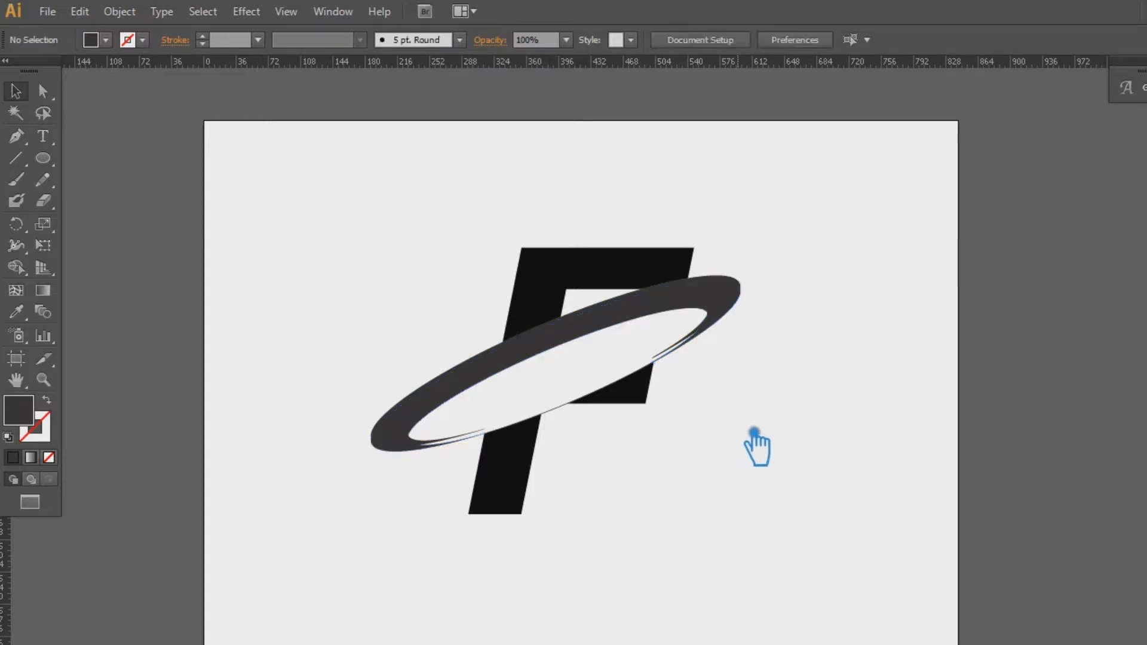
left_click(435, 407)
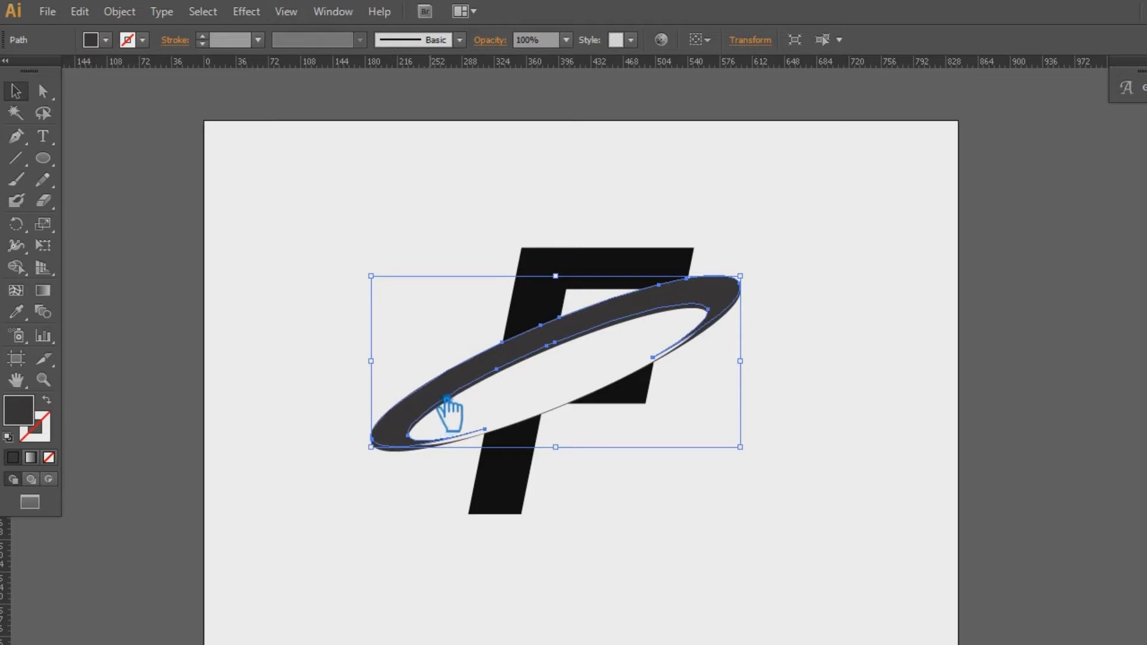
left_click(761, 353)
left_click(702, 303)
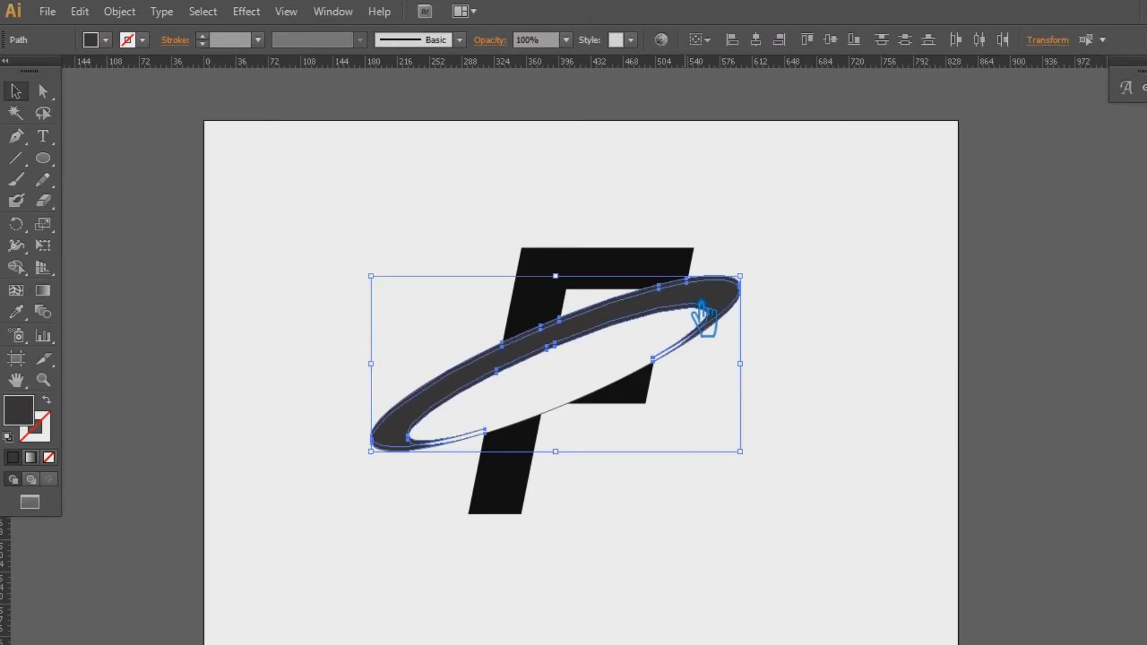
left_click(863, 349)
left_click(589, 324)
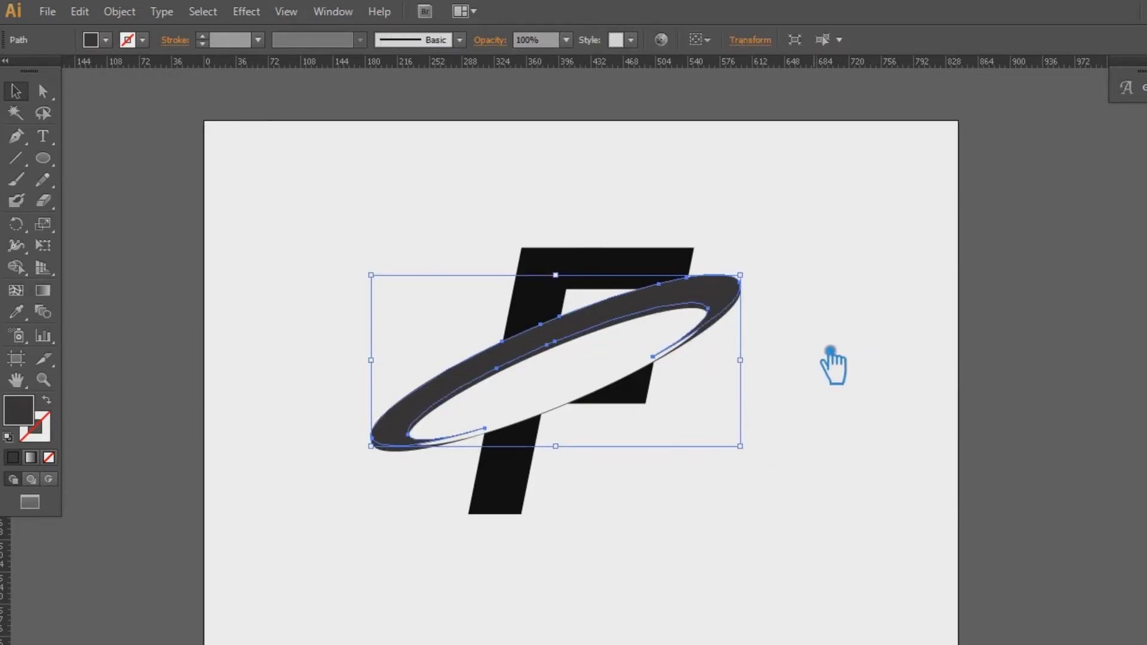
left_click(869, 377)
left_click_drag(784, 359, 705, 310)
Divide the F and both swooshes along their overlaps with Pathfinder Divide and ungroup the resulting pieces.
left_click_drag(815, 558, 368, 246)
key("ctrl+shift+F9")
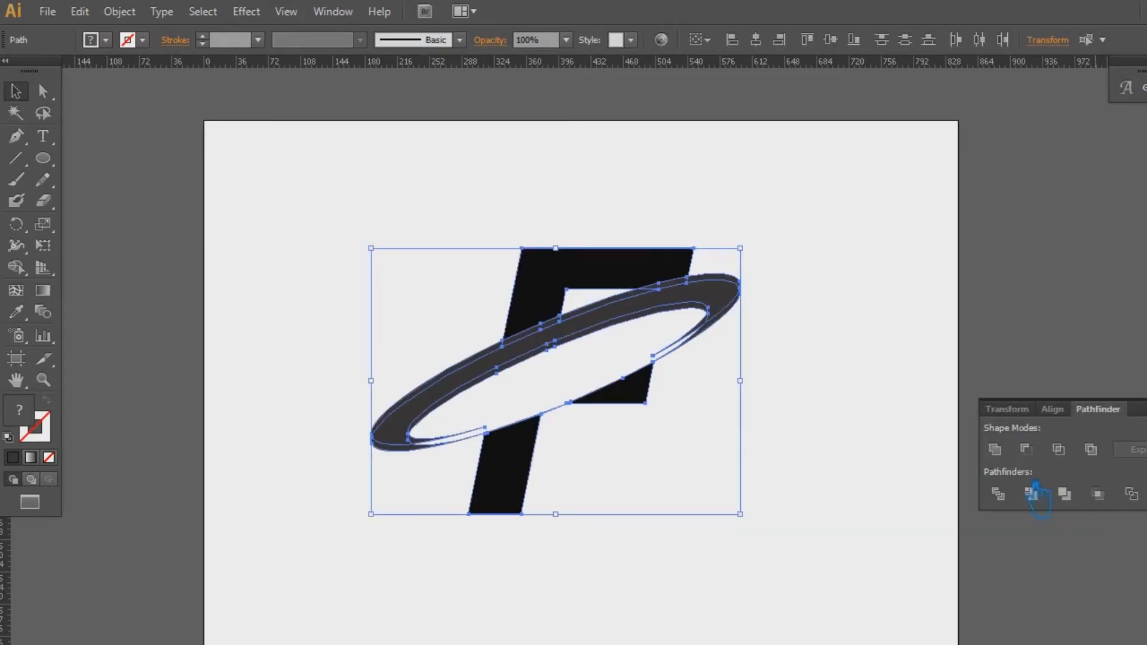
left_click(1013, 490)
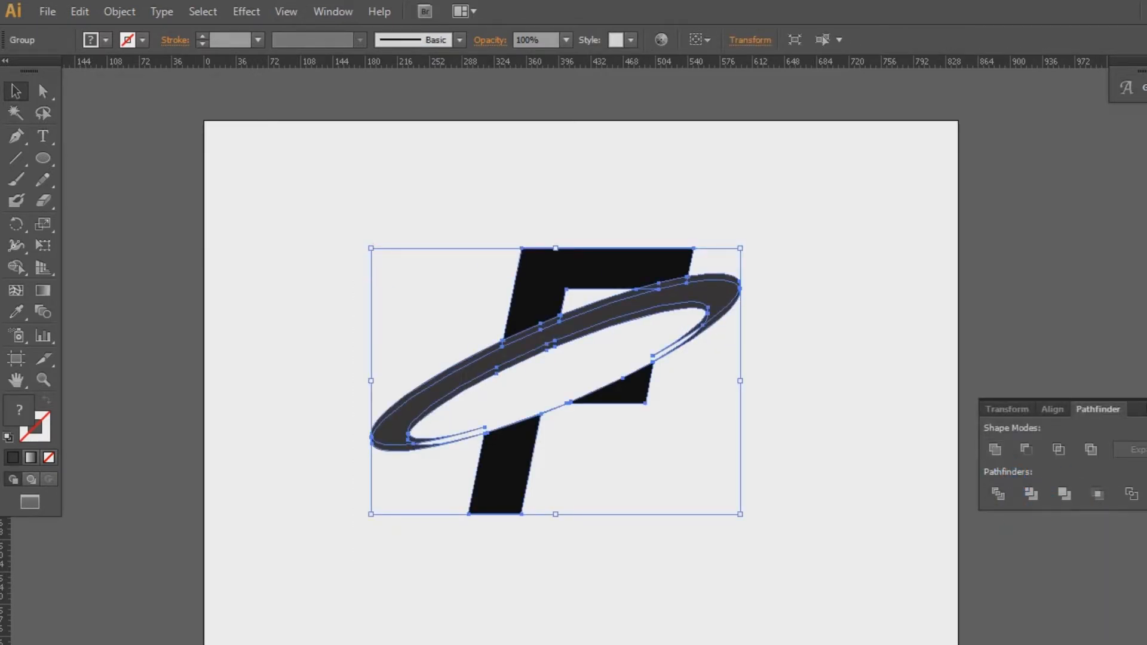
left_click(554, 373)
left_click(569, 349)
right_click(550, 330)
left_click(606, 439)
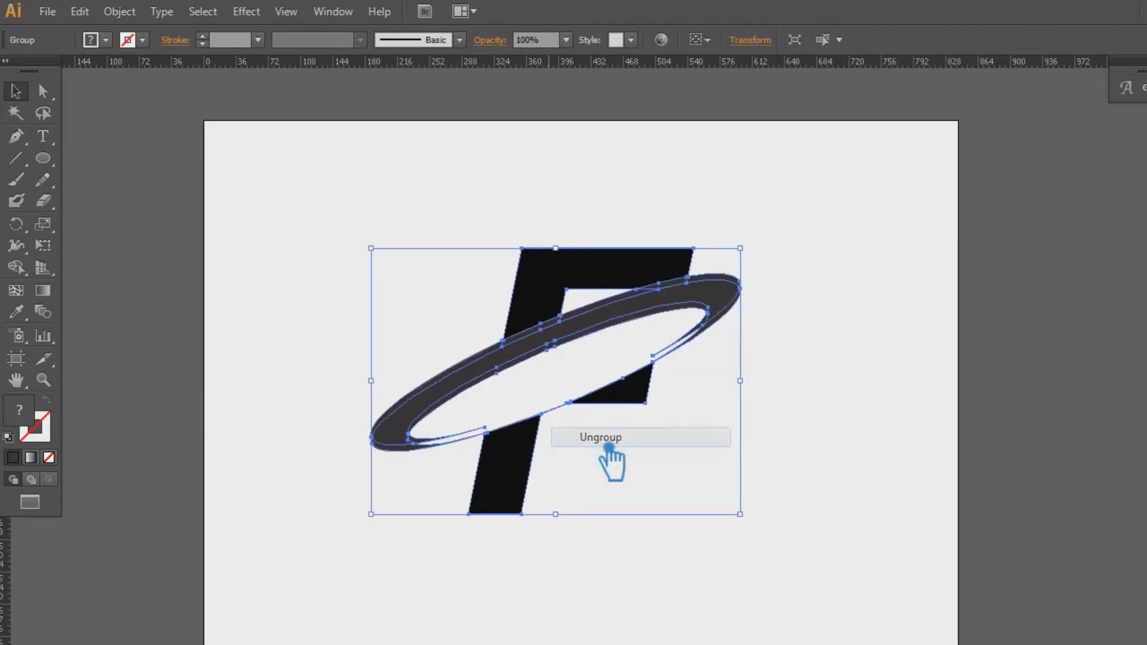
left_click(793, 395)
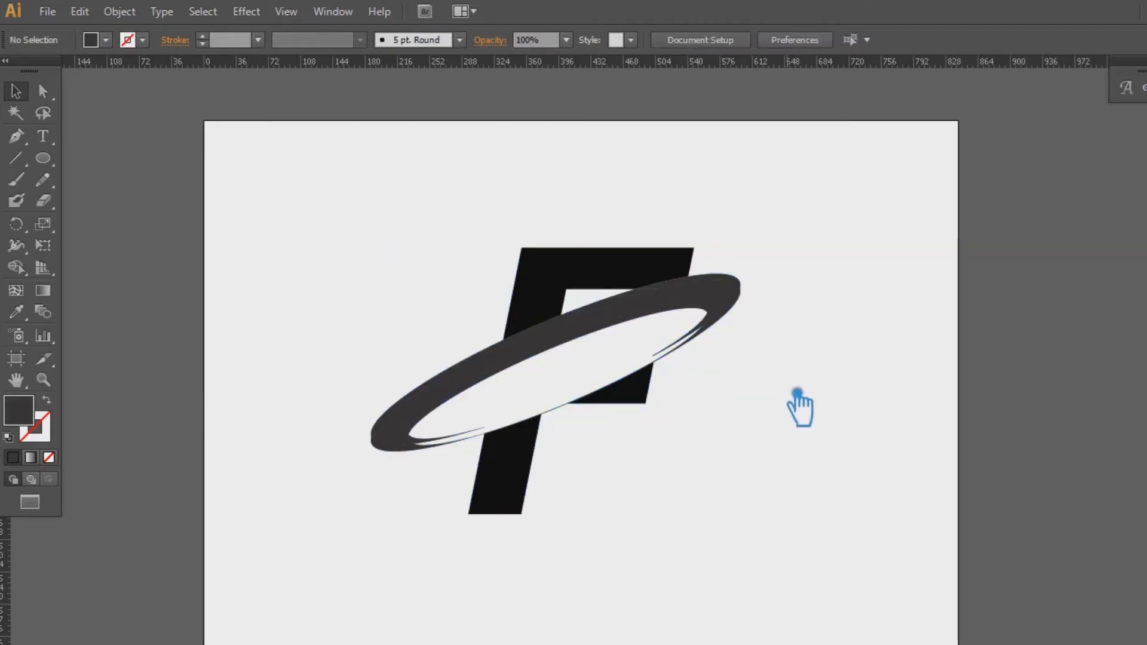
Delete the thin slivers along the swoosh's upper edge at the F's stem and along its lower-left edge.
left_click(537, 327)
key("Delete")
left_click(504, 361)
key("Delete")
left_click(447, 449)
key("Delete")
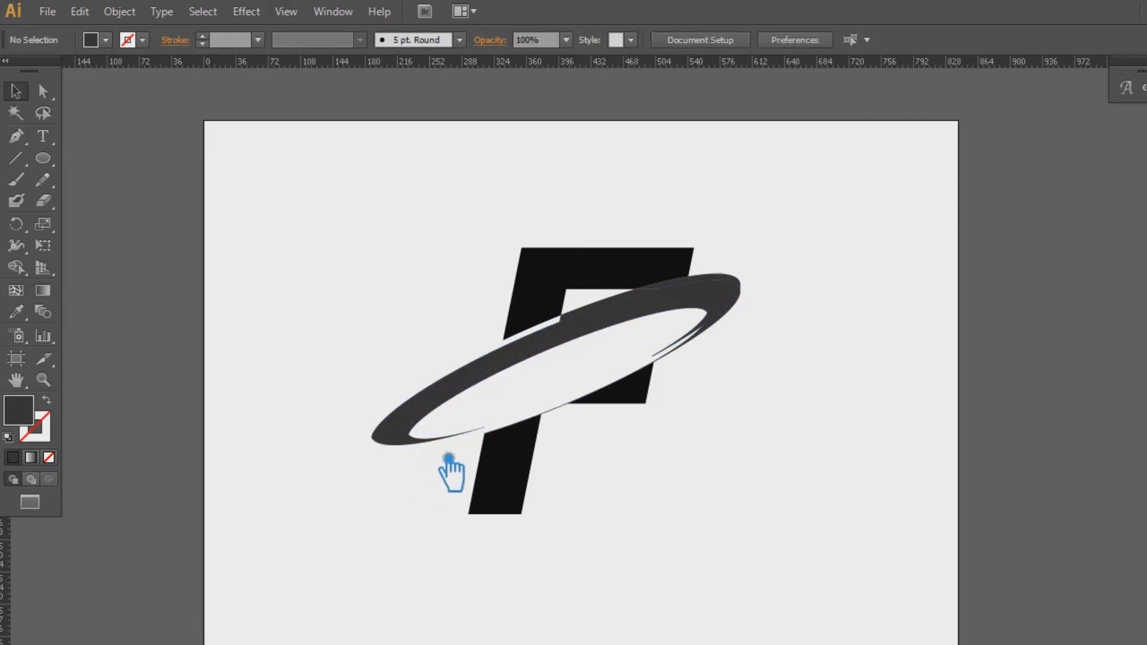
left_click(605, 320)
key("Delete")
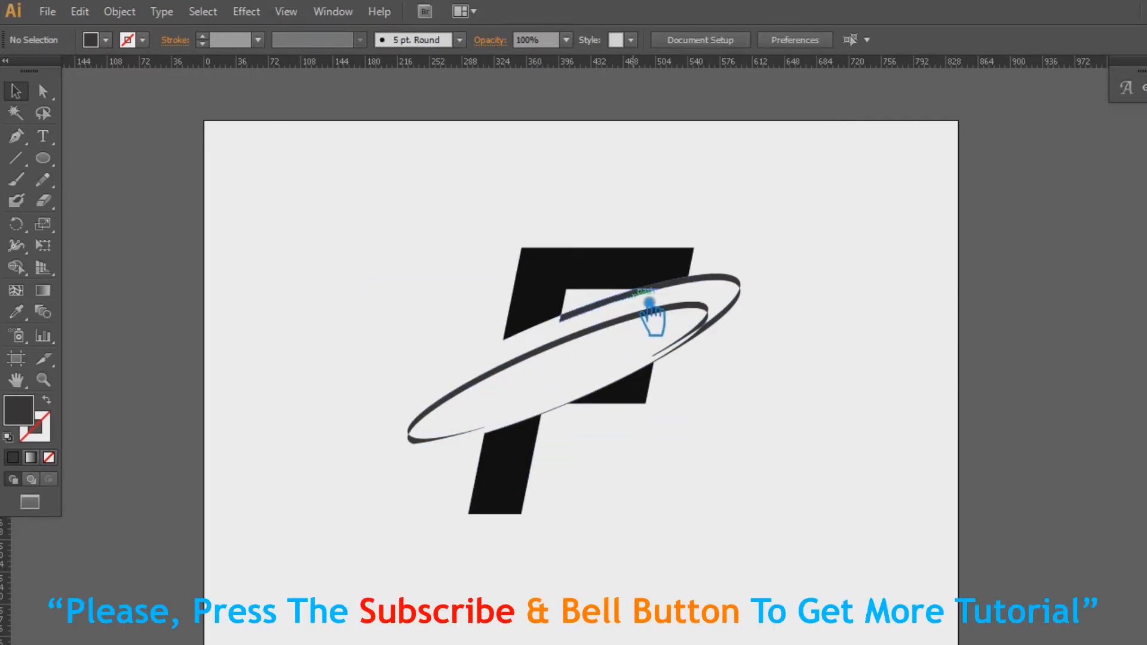
key("ctrl+z")
left_click(886, 299)
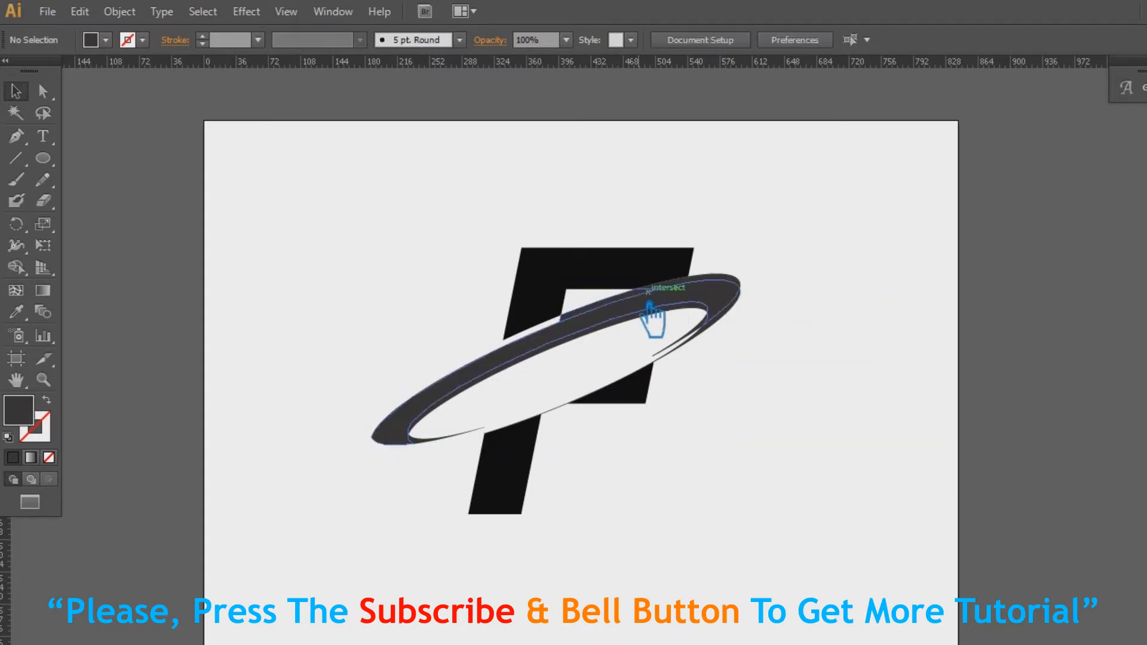
Delete the thin slivers along the swoosh's upper-right edge to open a gap below the F's top arm.
left_click(609, 317)
left_click(743, 302)
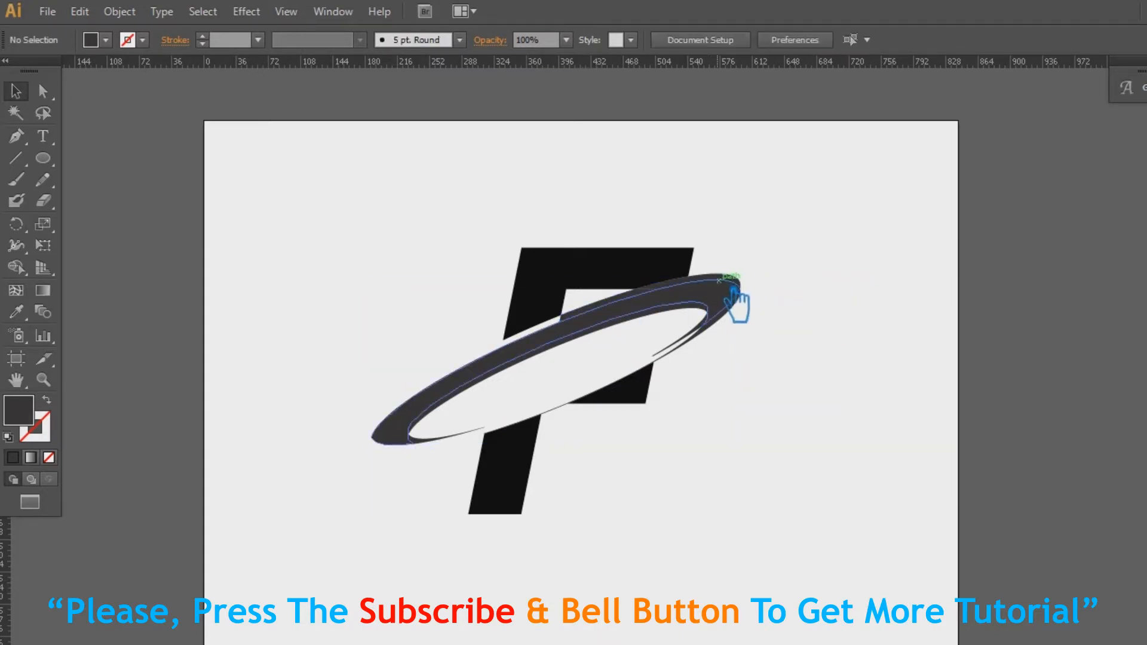
left_click(726, 287)
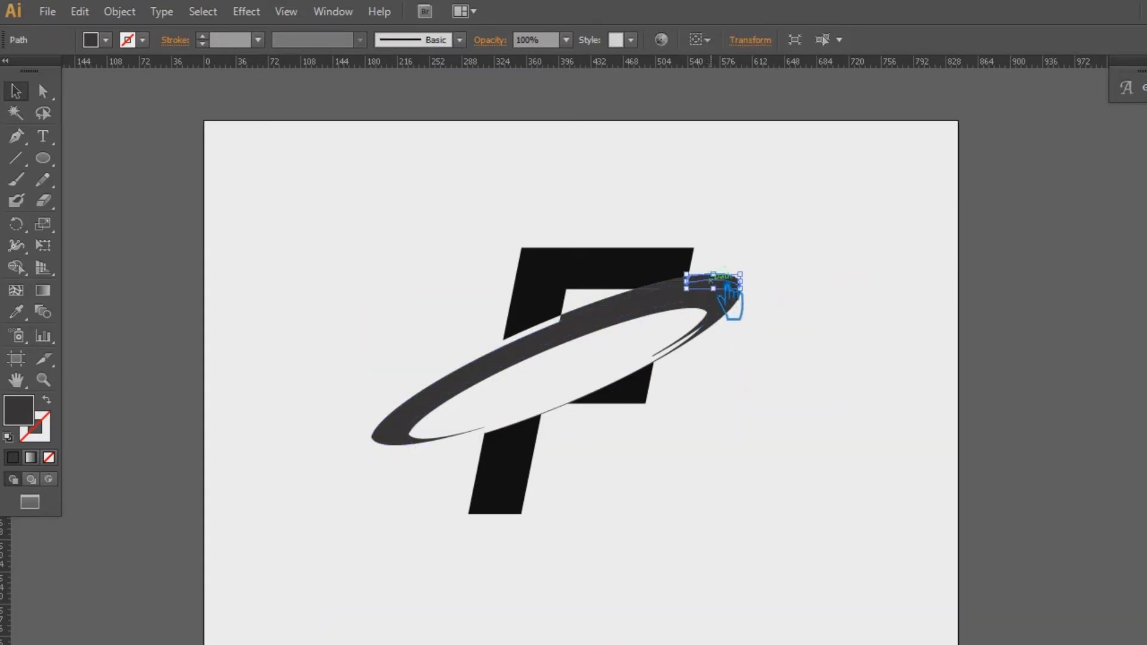
left_click(730, 300)
left_click(691, 301)
left_click(755, 290)
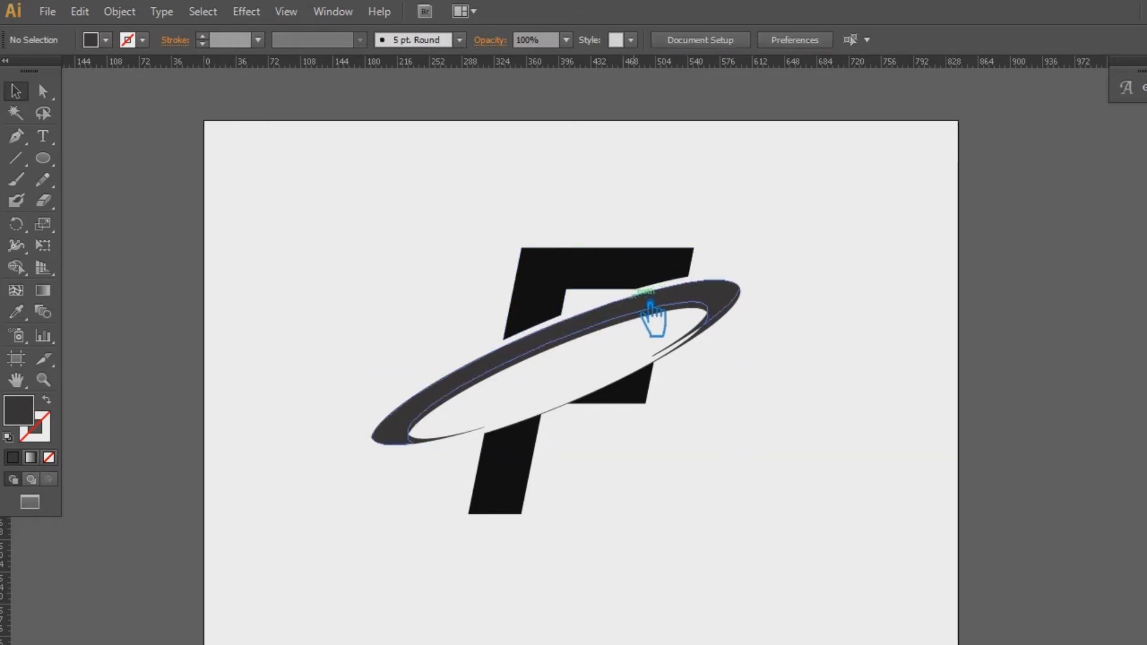
Delete the thin inner sliver along the swoosh's lower-right edge and check the remaining pieces at its right tip.
left_click(618, 302)
left_click(755, 282)
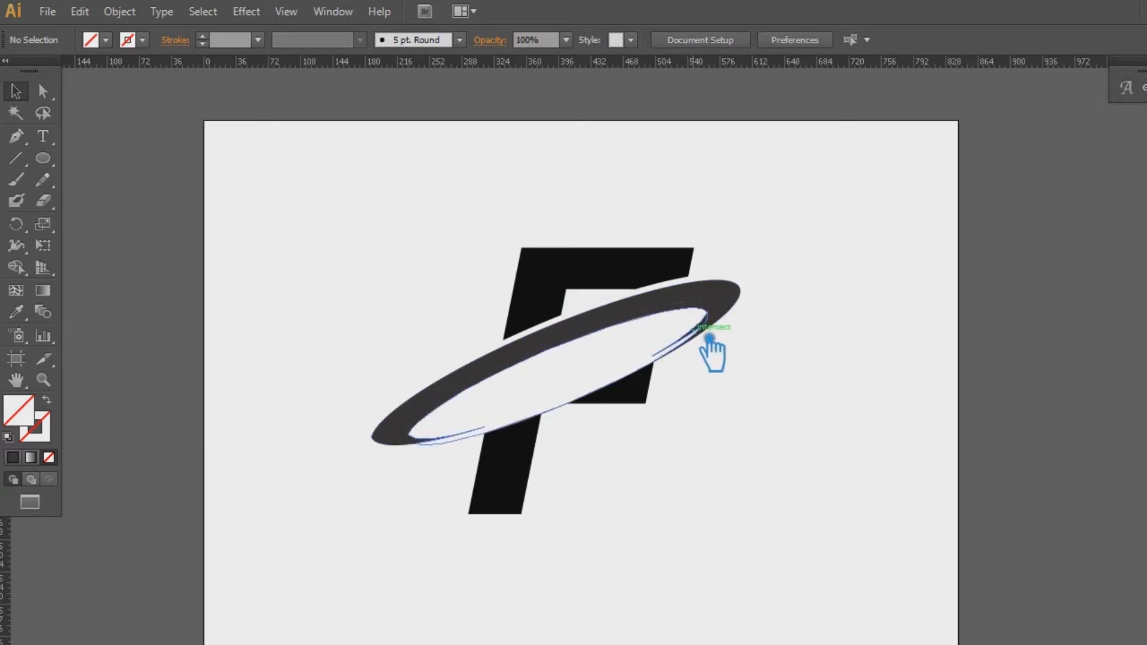
left_click(695, 346)
left_click(808, 344)
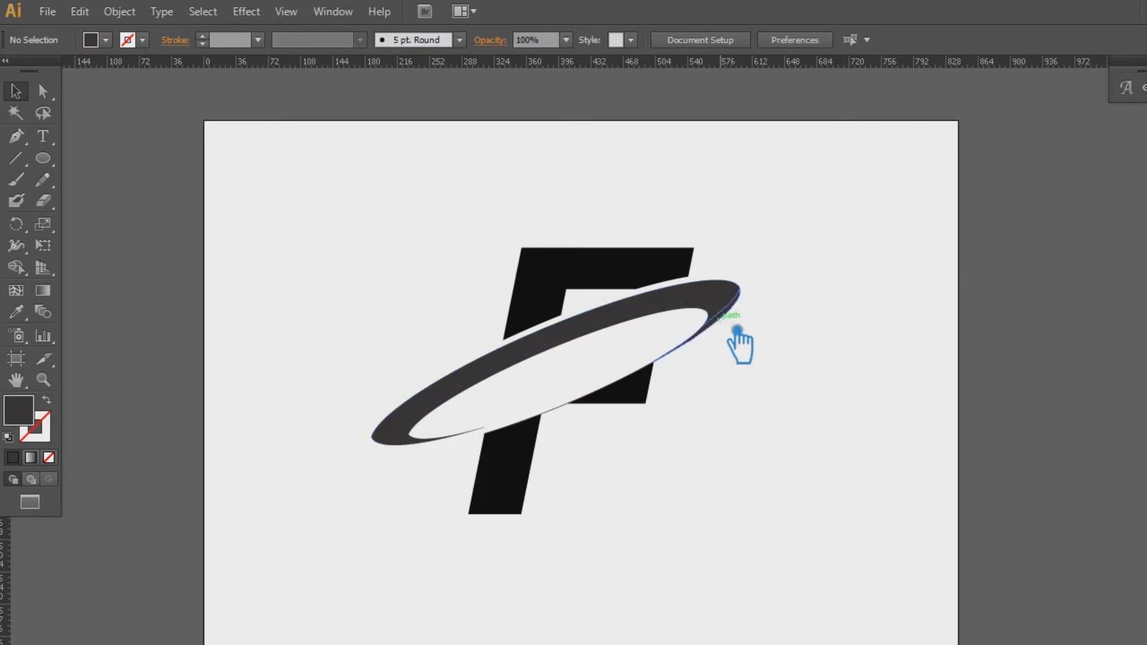
left_click(737, 306)
left_click(797, 304)
left_click(723, 305)
left_click(842, 289)
left_click(717, 326)
left_click(792, 323)
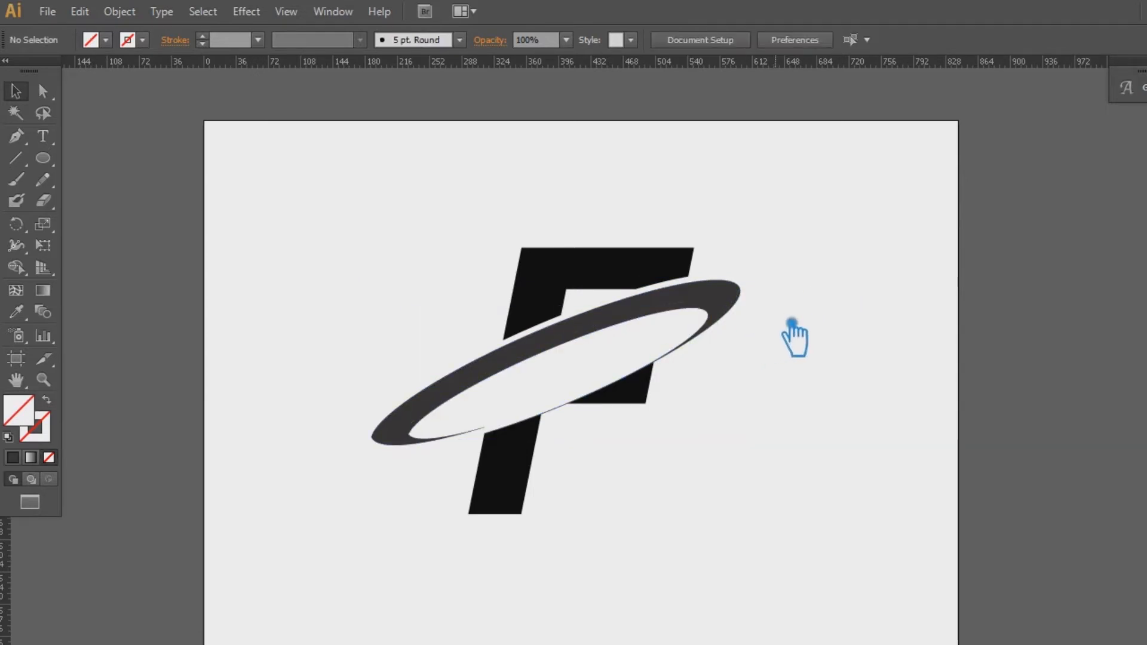
Replace the swoosh's thin lower-right piece with the copied artwork pasted in front, removing the large curved shape pasted with it.
left_click(693, 355)
key("Delete")
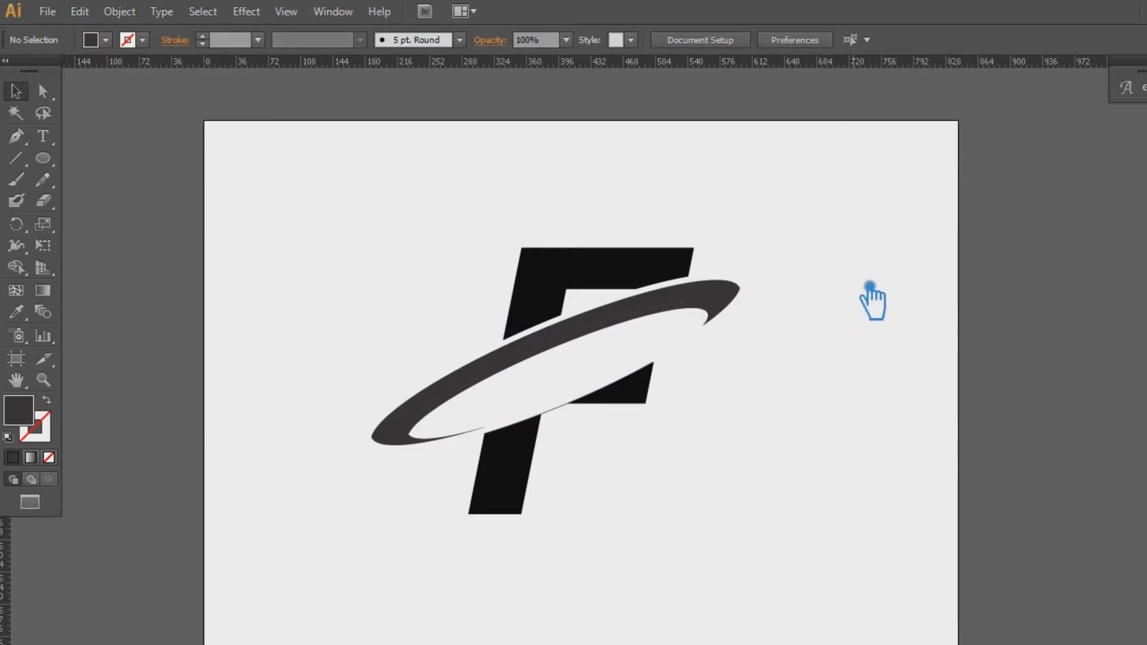
key("ctrl+f")
left_click(898, 278)
left_click(759, 196)
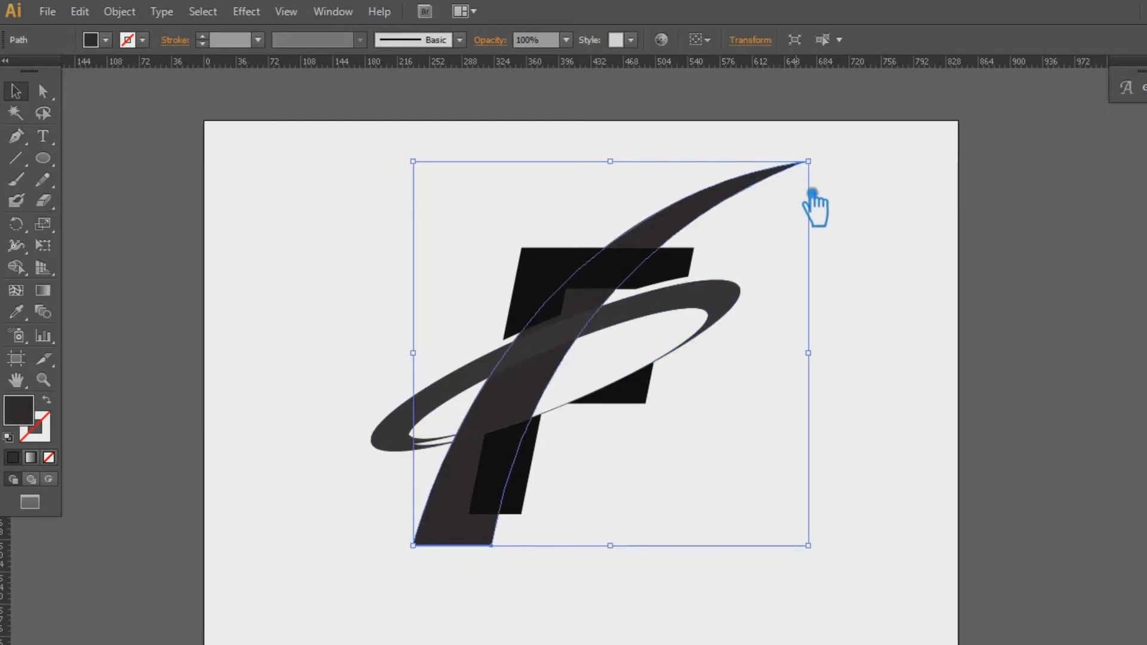
key("Delete")
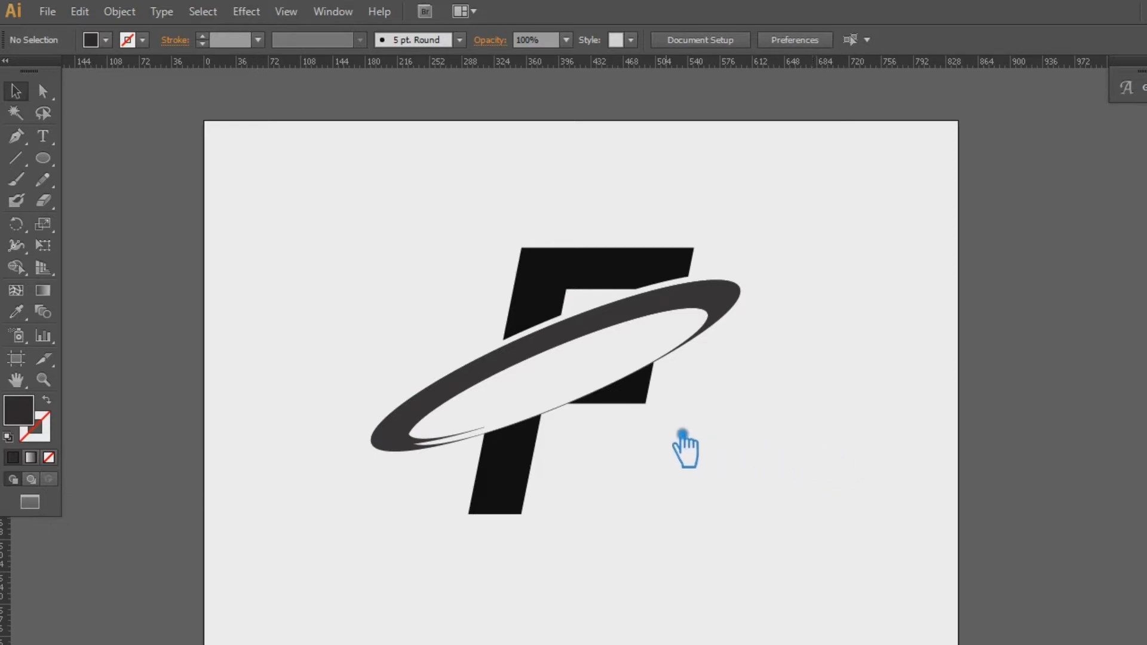
Delete the leftover thin sliver inside the swoosh's lower-left end.
left_click(488, 380)
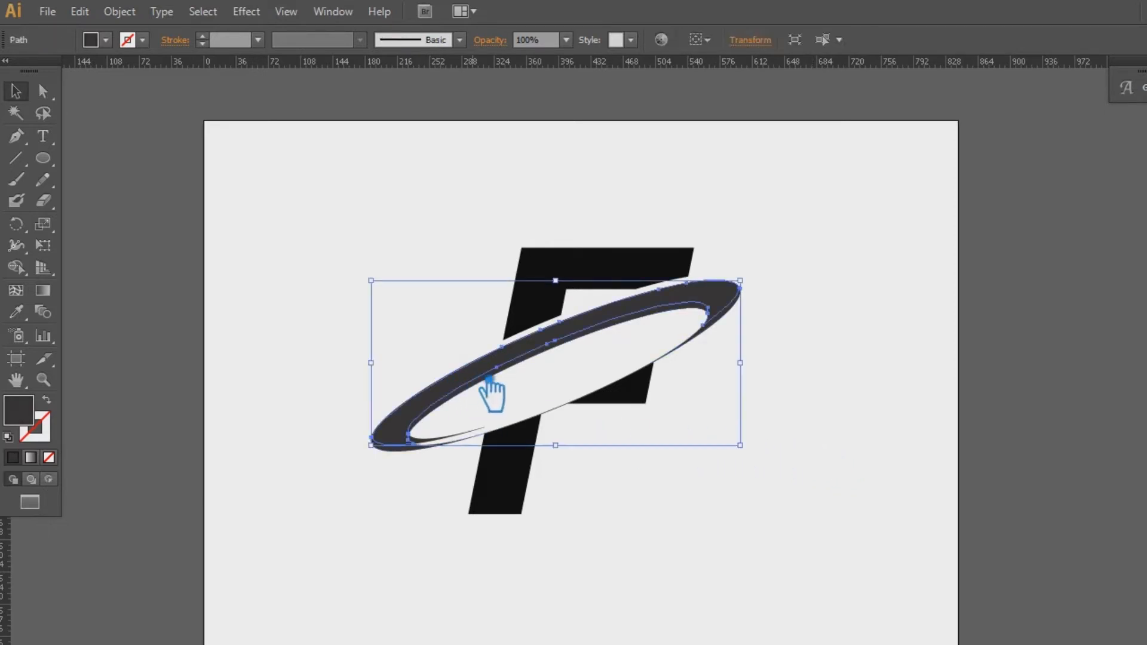
left_click(756, 338)
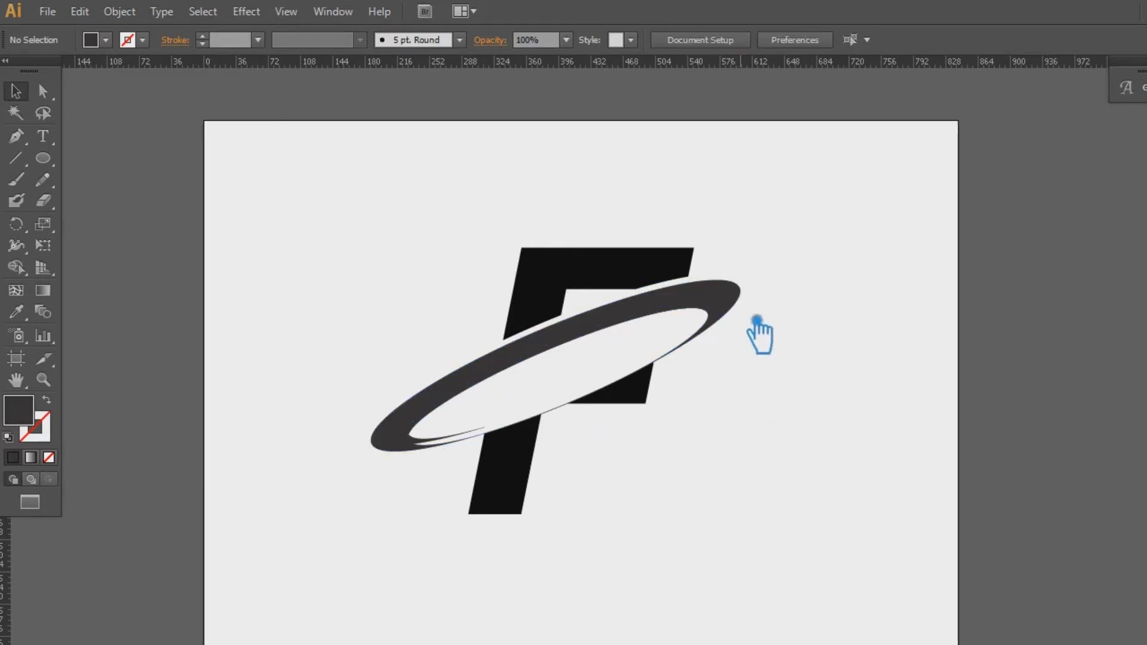
left_click(457, 440)
left_click(756, 398)
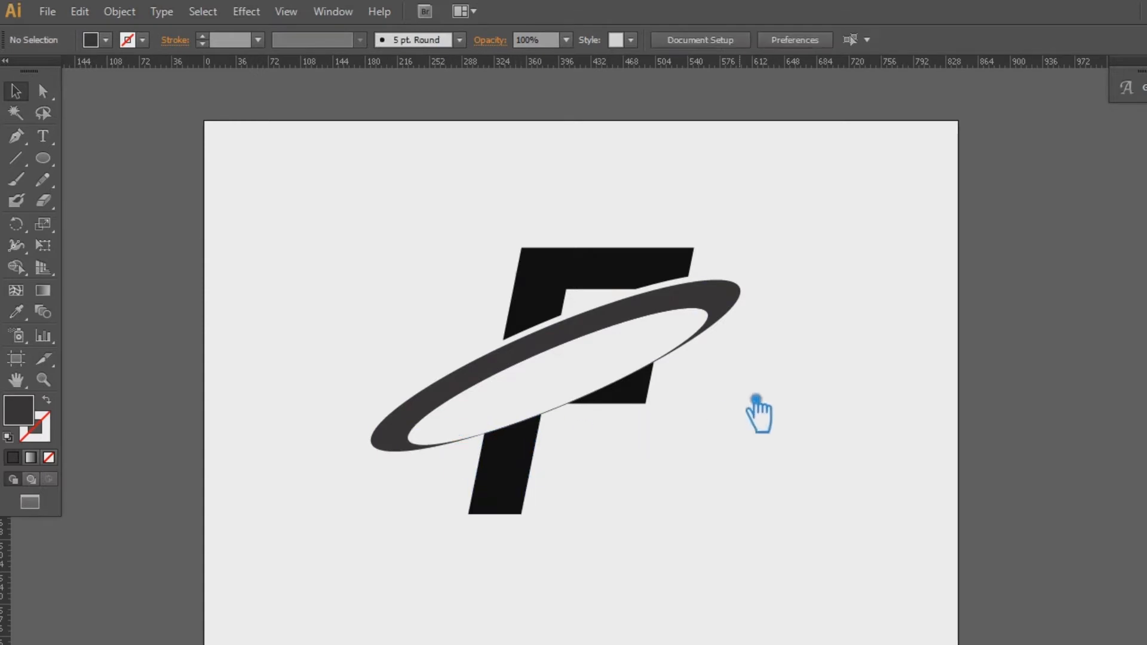
Delete the thin line bridging the F's stem and middle arm along the swoosh's lower edge.
left_click(630, 326)
left_click(286, 363)
left_click(535, 429)
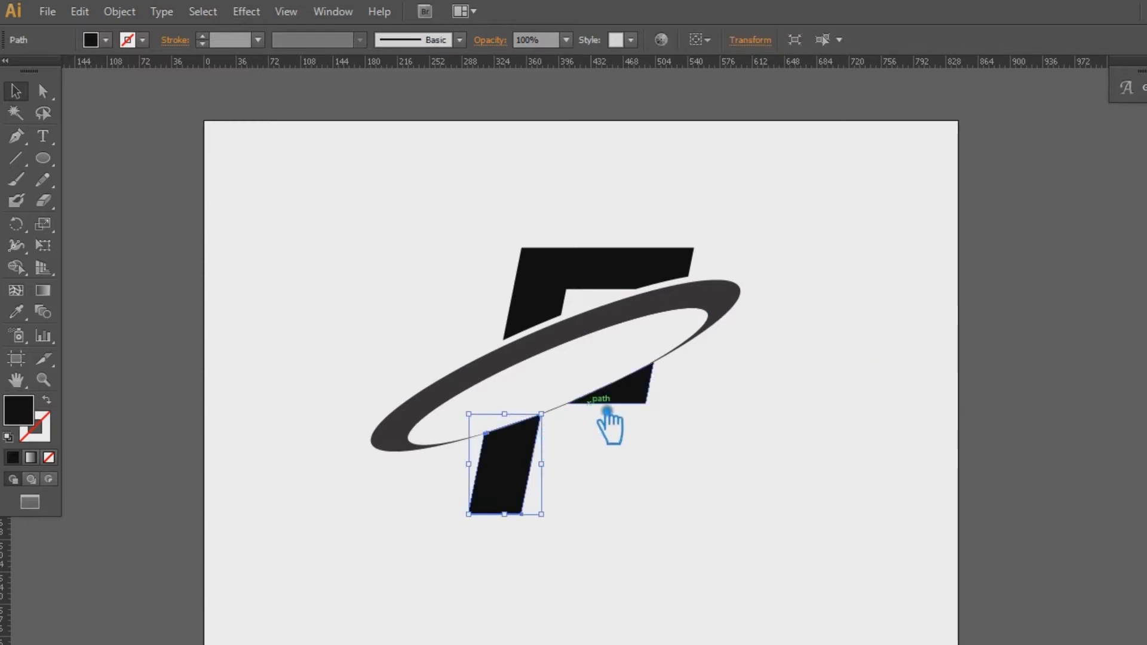
left_click(567, 411)
left_click(723, 471)
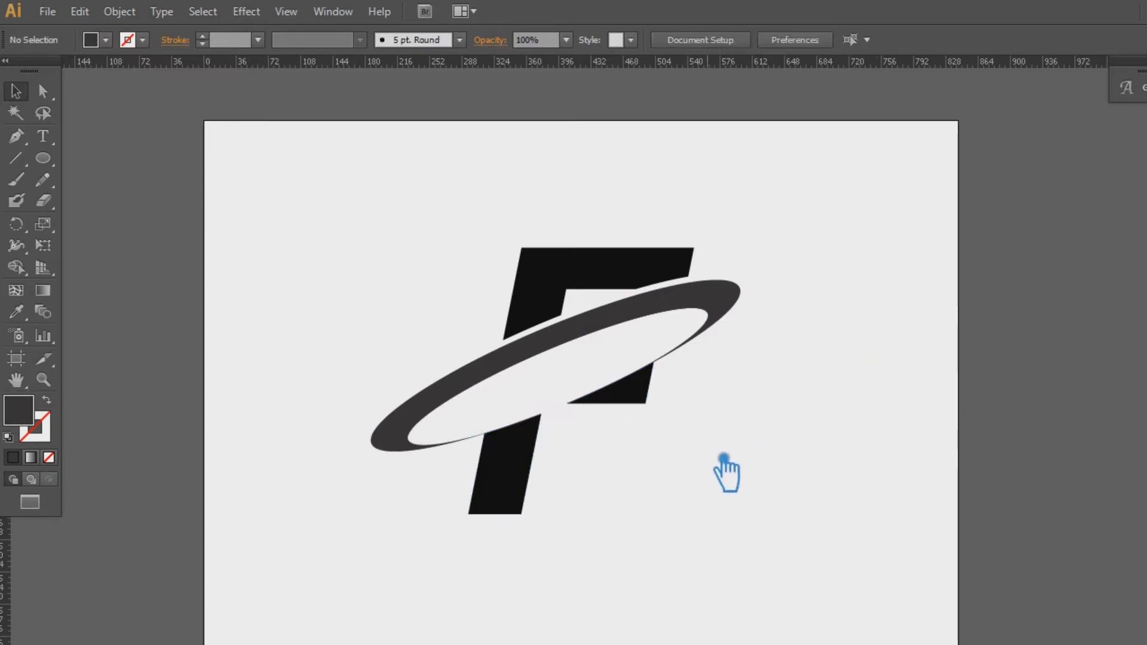
Group the F's stem and middle-arm pieces below the swoosh.
left_click(690, 353)
left_click(853, 377)
left_click(634, 399)
left_click(525, 478, "shift")
key("ctrl+shift+b")
key("ctrl+shift+b")
left_click(830, 430)
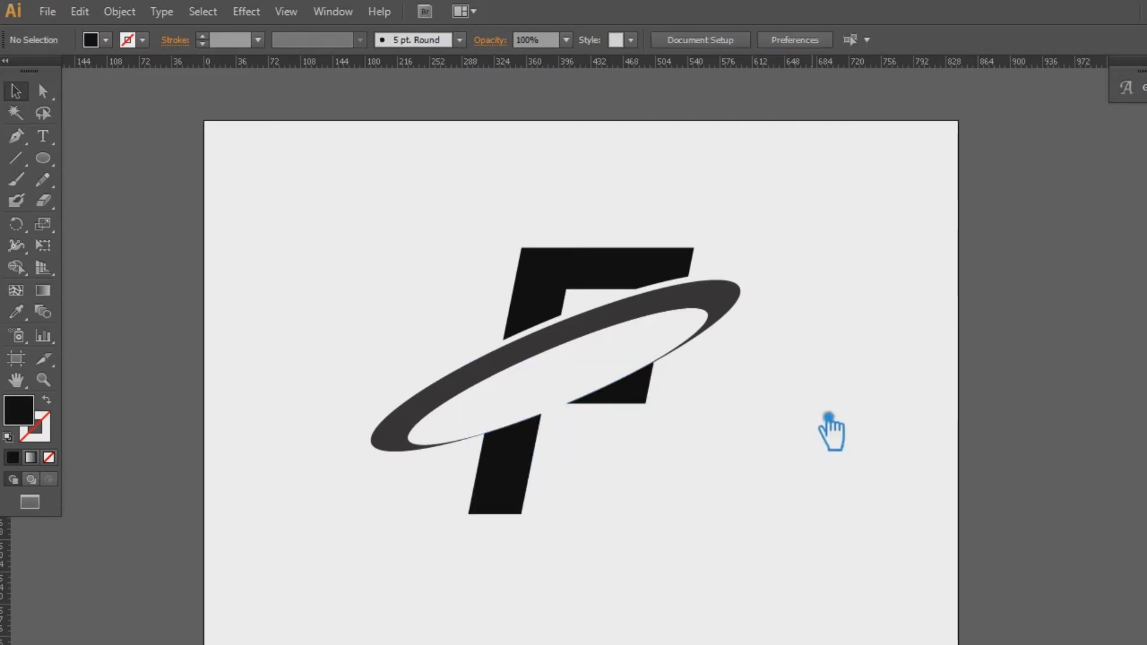
Group the F's top section with its stem and middle-arm pieces.
left_click(594, 279)
left_click(614, 394, "shift")
key("ctrl+shift+b")
key("ctrl+g")
key("ctrl+shift+b")
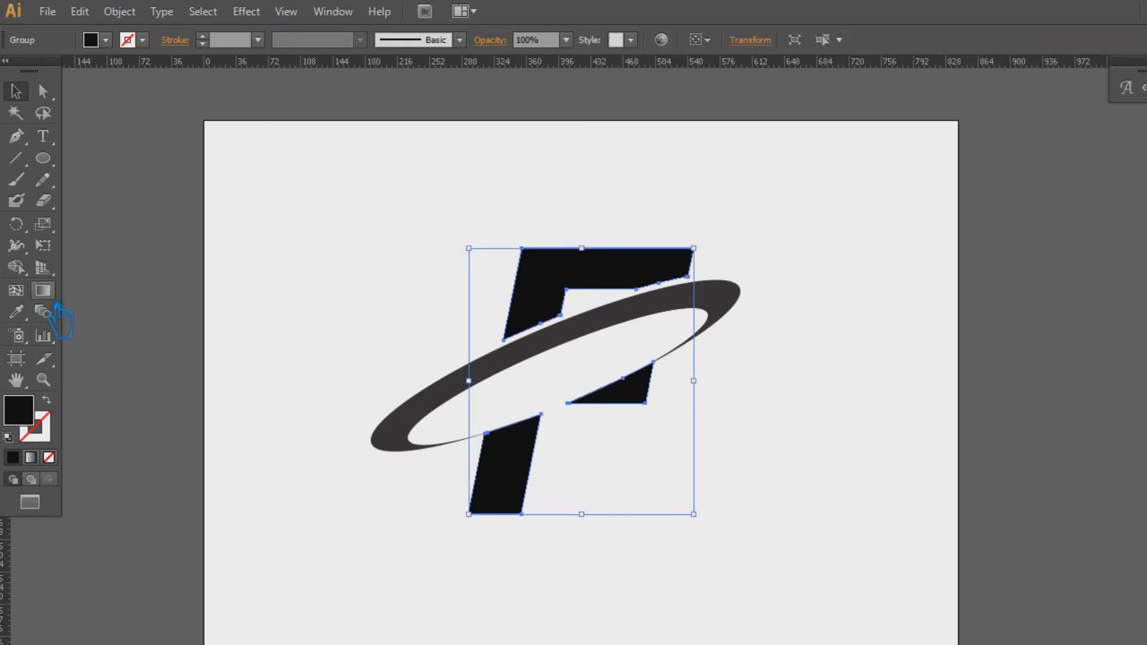
Ungroup the F's top section from the two lower pieces.
left_click(414, 177)
left_click(544, 256)
right_click(543, 254)
left_click(610, 361)
left_click(992, 371)
Fill the swoosh's main band with dark teal #0c4c5b.
left_click(508, 318)
left_click(462, 397)
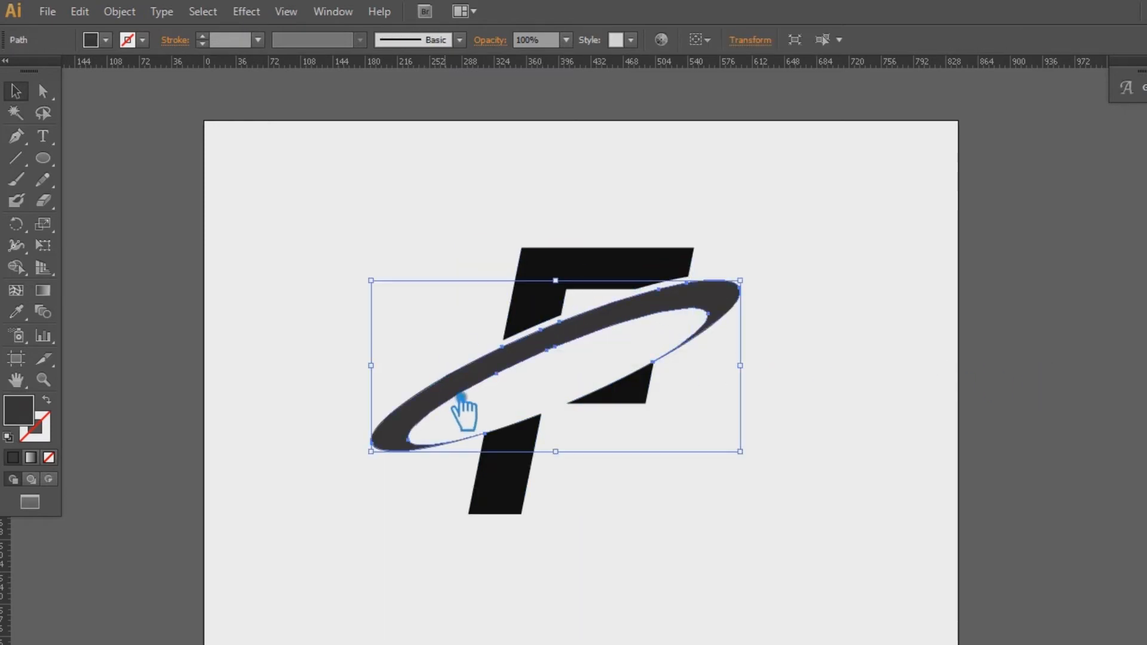
double_click(19, 410)
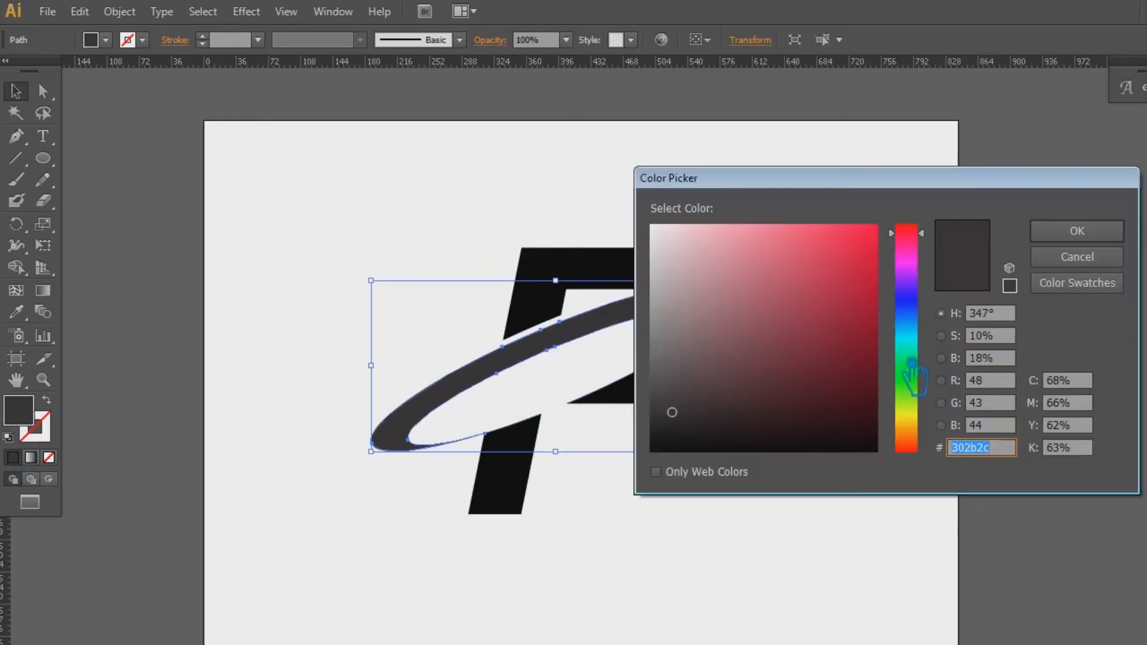
left_click_drag(907, 358, 899, 331)
type("024251")
left_click_drag(890, 388, 865, 373)
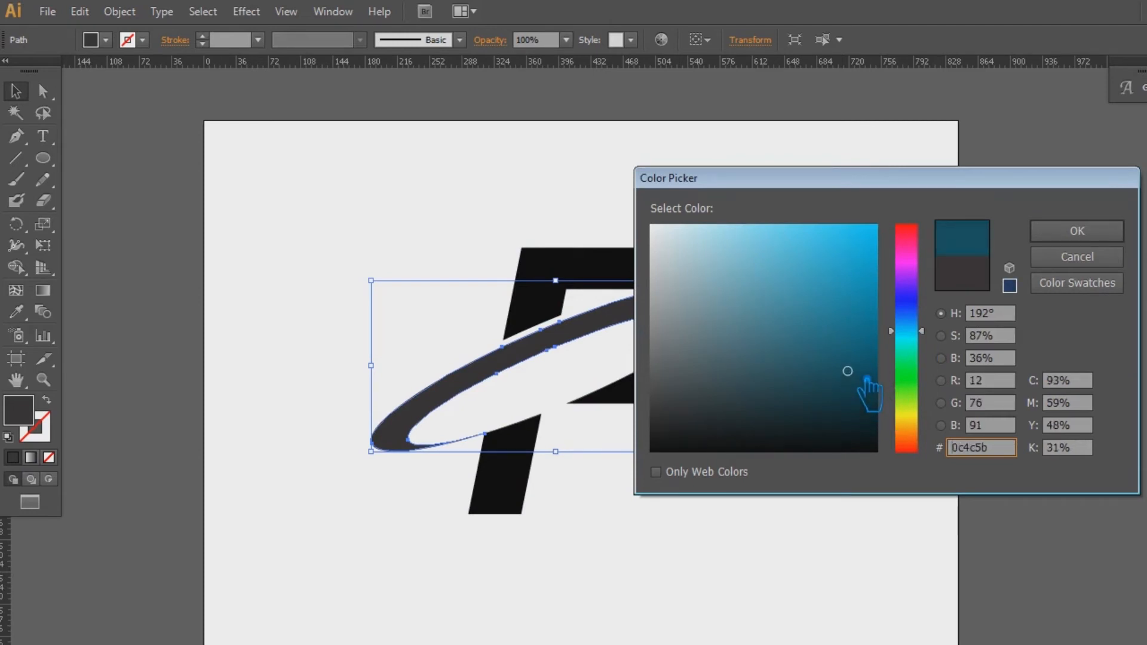
left_click(1077, 231)
left_click(927, 291)
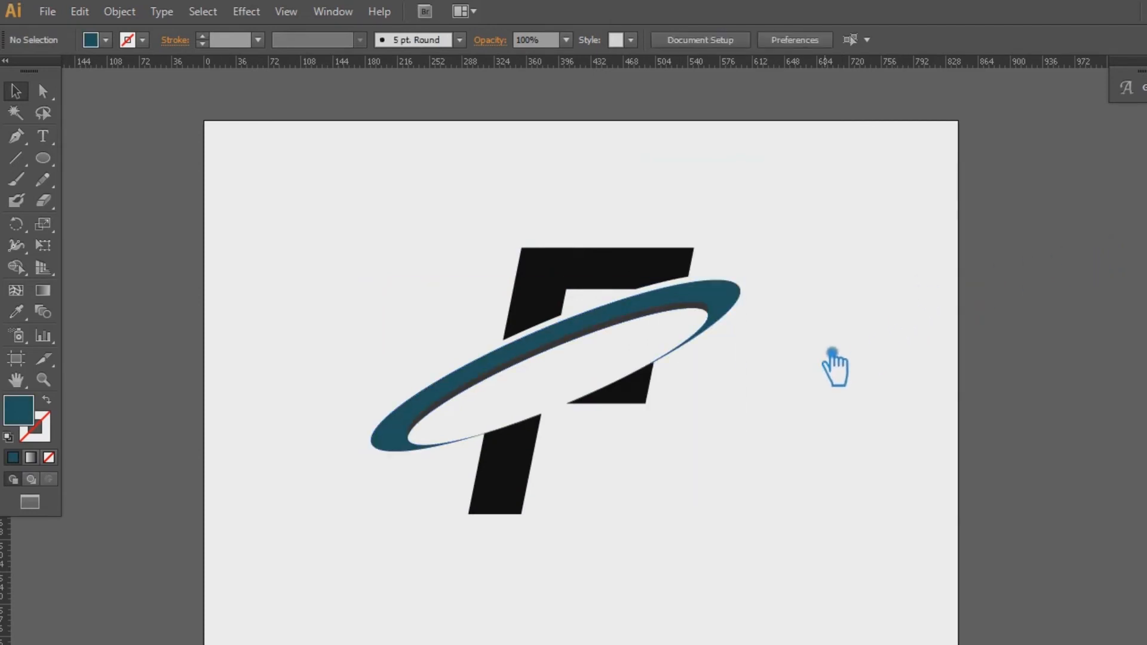
Sample the swoosh's teal onto its thin inner band and darken that fill to #06373f.
left_click(577, 350)
left_click(16, 311)
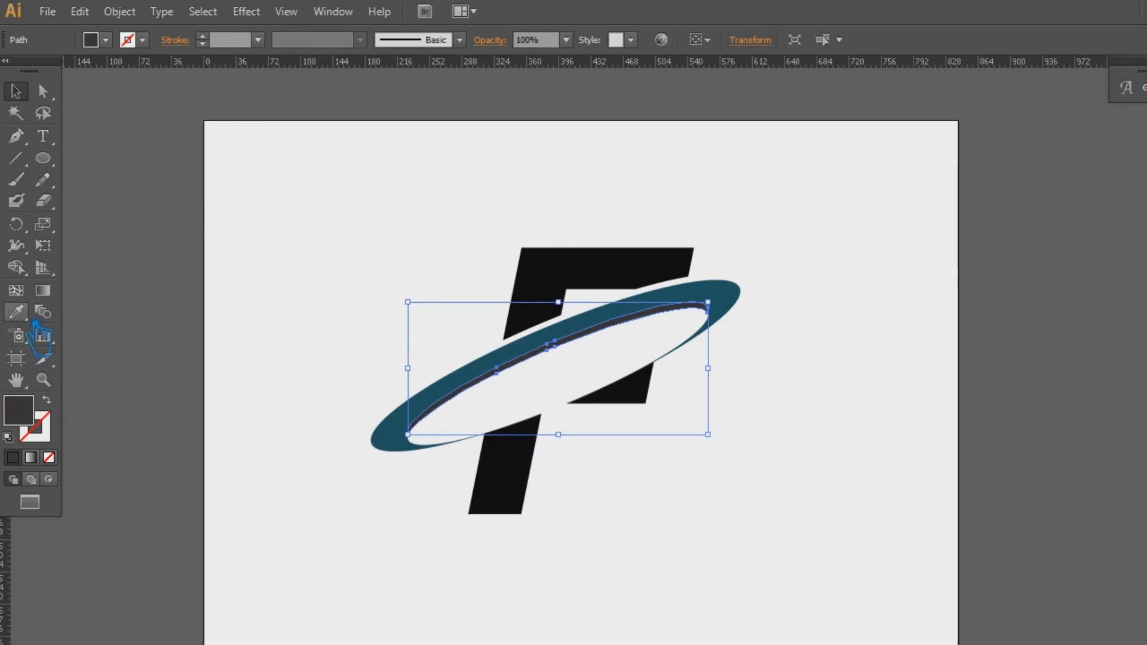
left_click(450, 420)
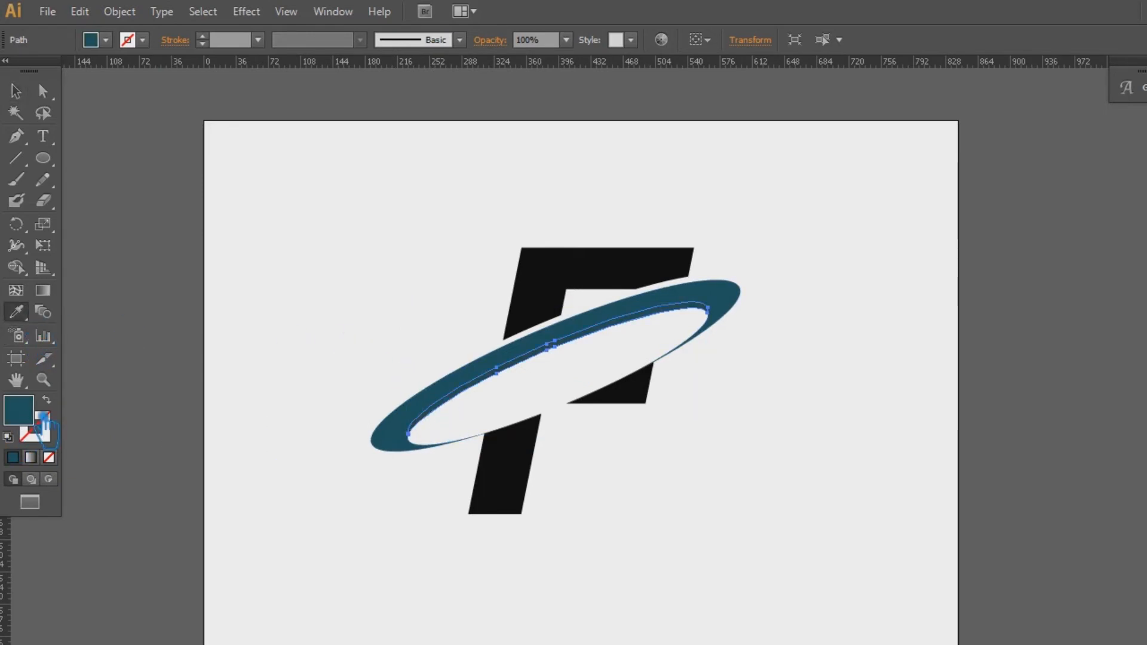
left_click(859, 389)
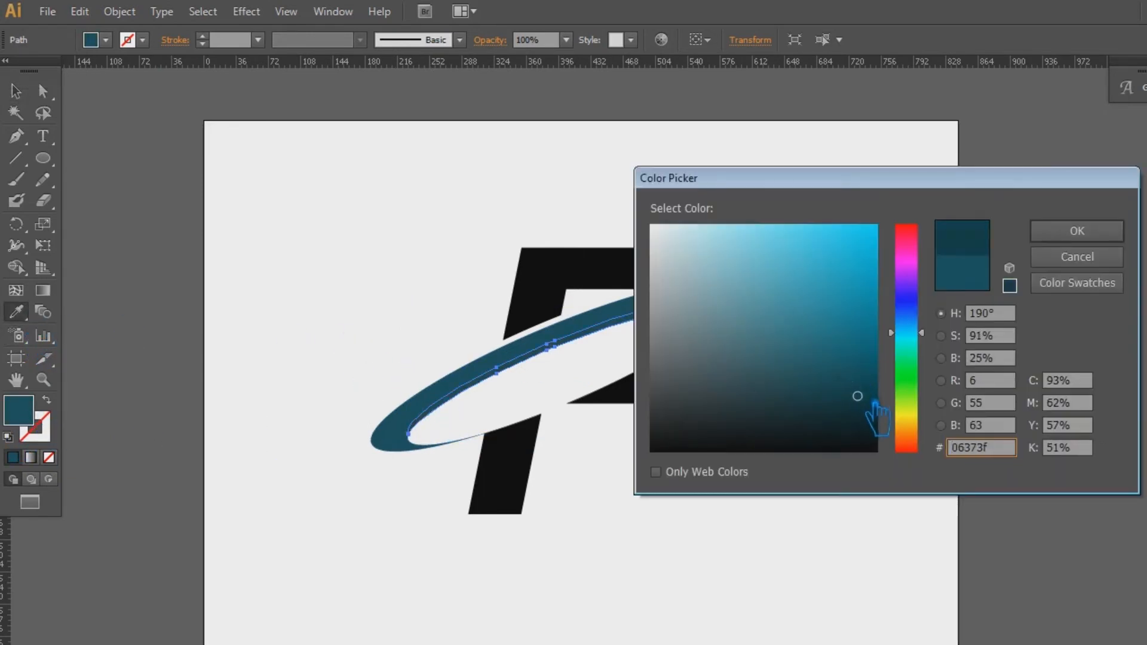
left_click(1077, 231)
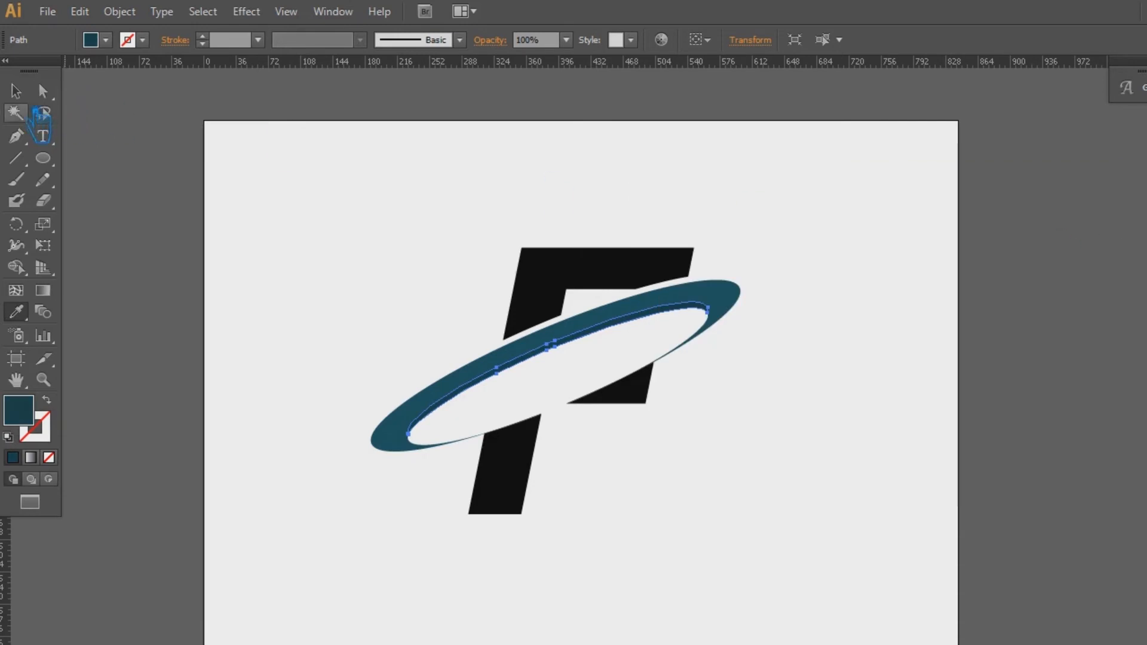
key("v")
left_click(341, 189)
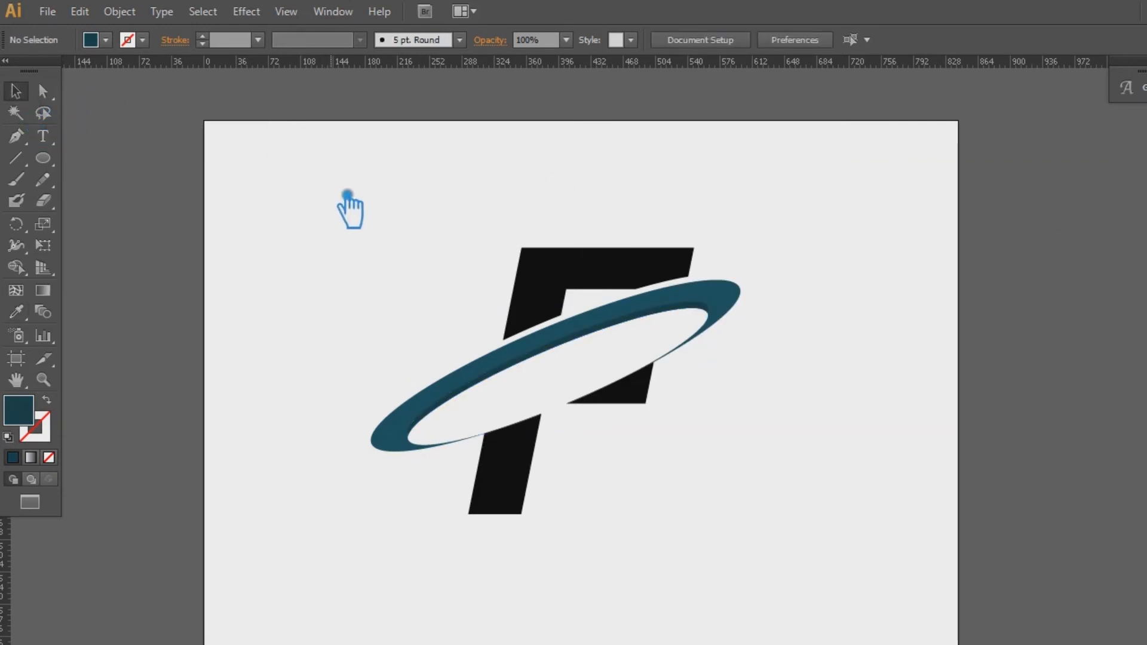
Sample the swoosh's teal onto the F's top section and brighten that fill to #007082.
left_click(643, 392)
left_click(818, 372)
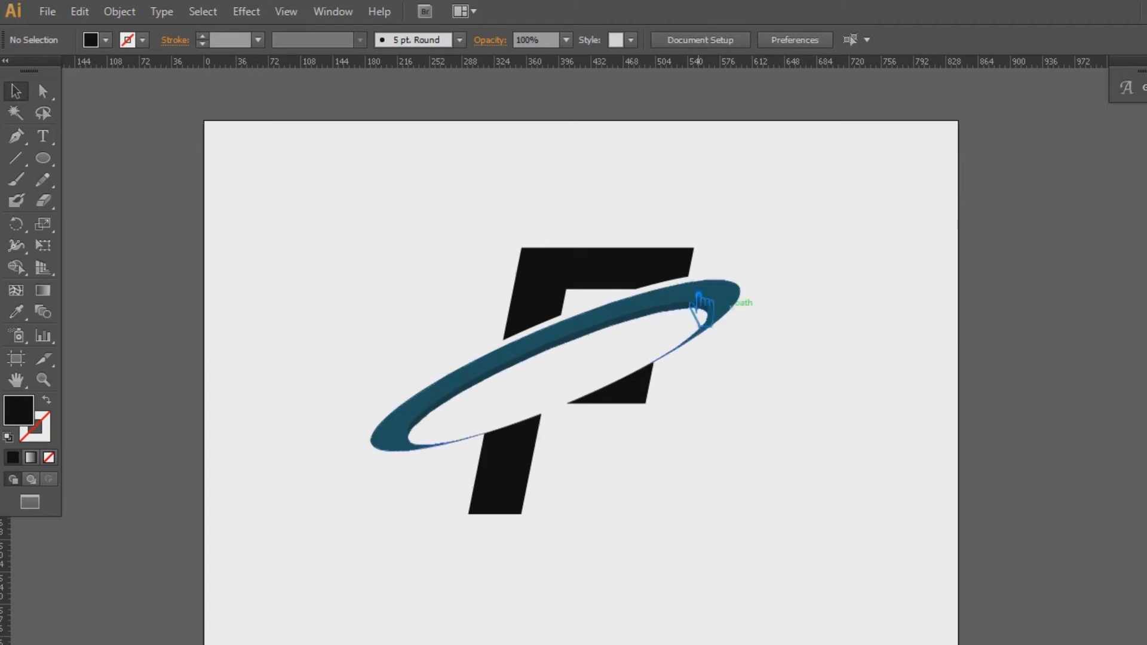
left_click(595, 266)
left_click(16, 311)
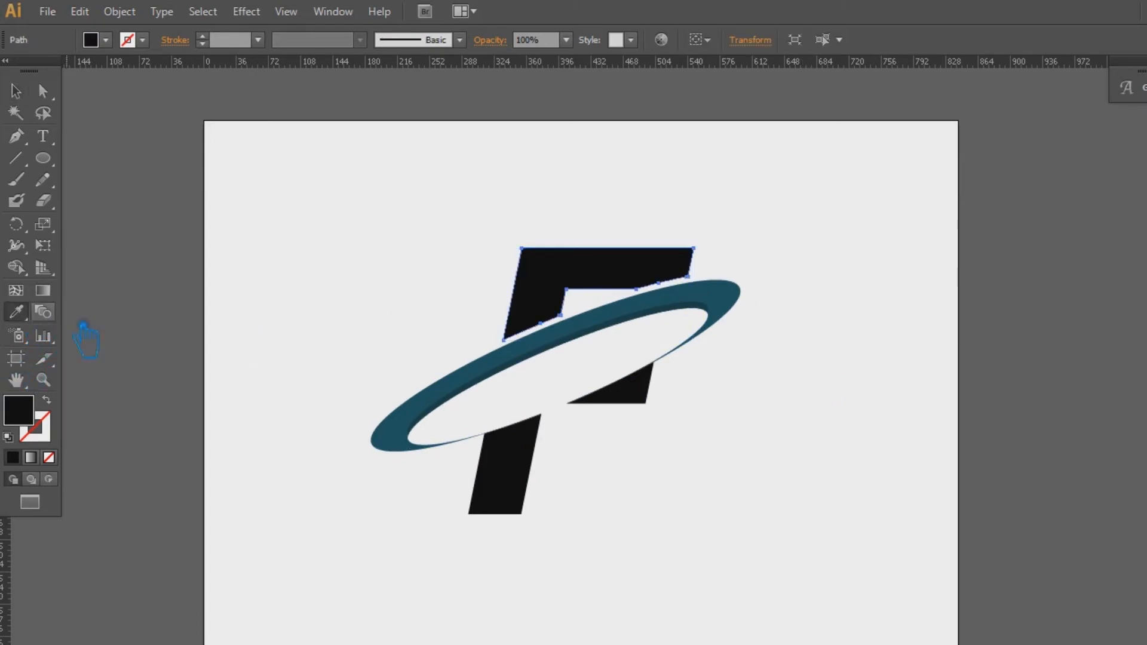
left_click(475, 396)
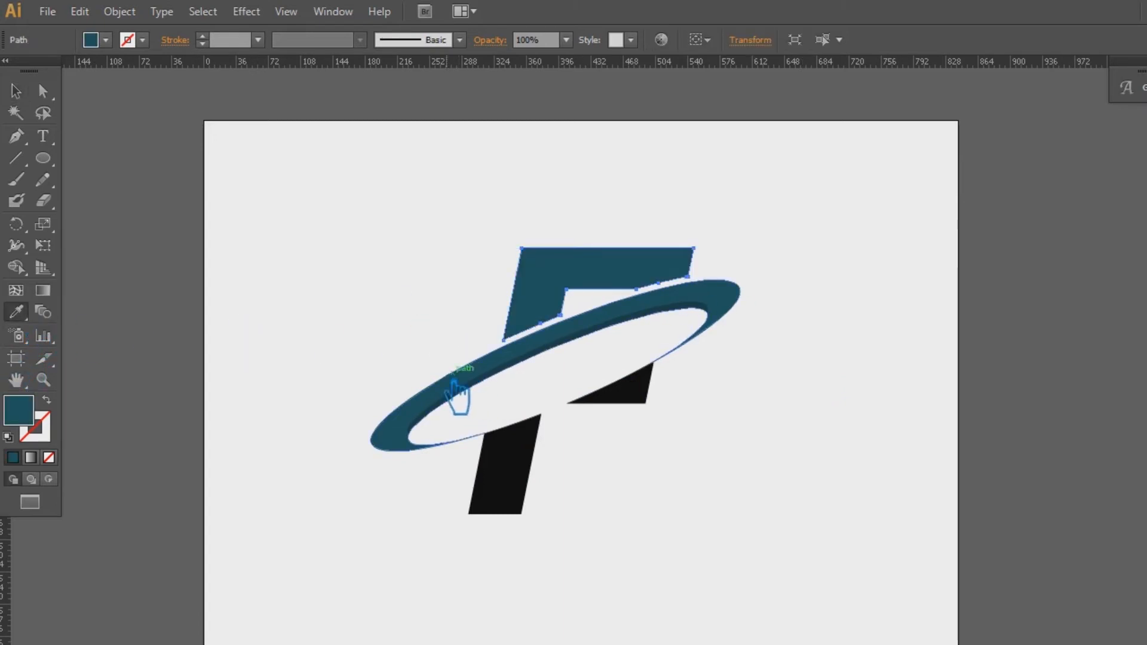
double_click(36, 418)
mouse_move(840, 376)
left_mouse_down()
mouse_move(860, 383)
mouse_move(883, 314)
mouse_move(906, 325)
mouse_move(896, 347)
left_mouse_up()
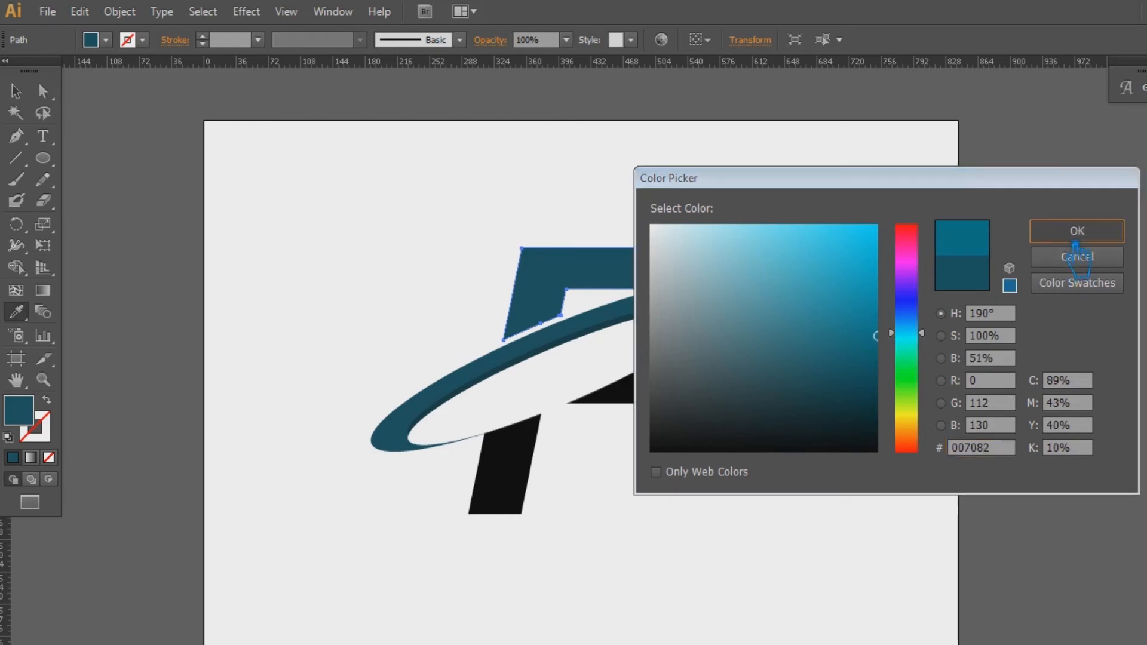
left_click(1077, 230)
key("v")
left_click(859, 289)
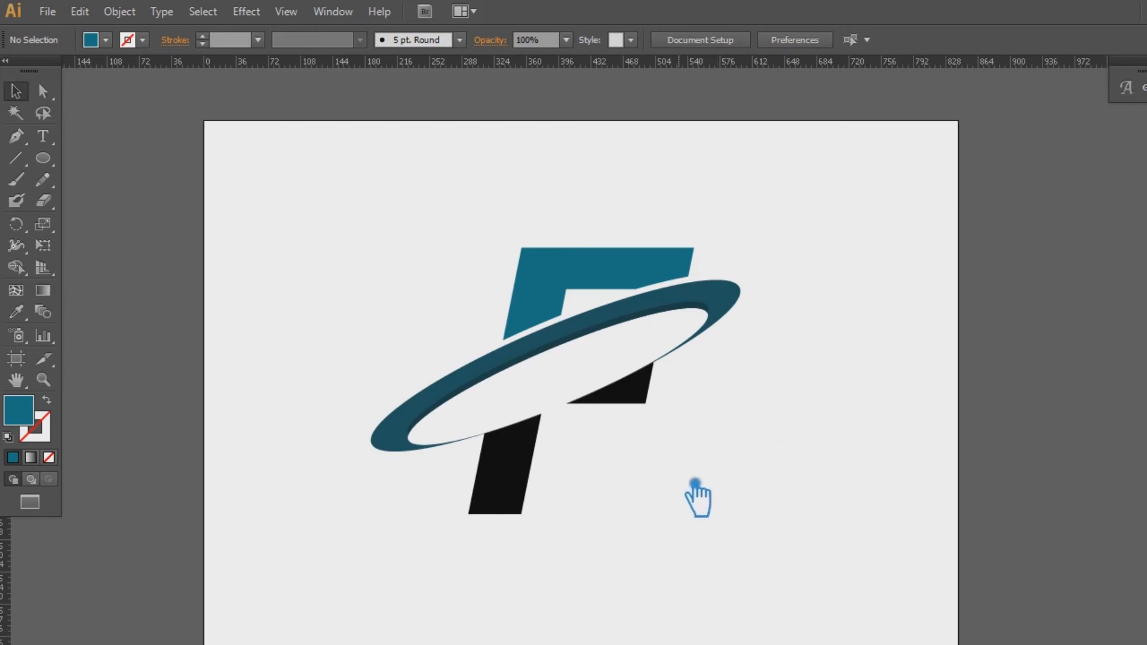
Match the grouped stem and middle-arm pieces to the swoosh's darker inner-band colour, undoing a first sample from the main band.
left_click(503, 457)
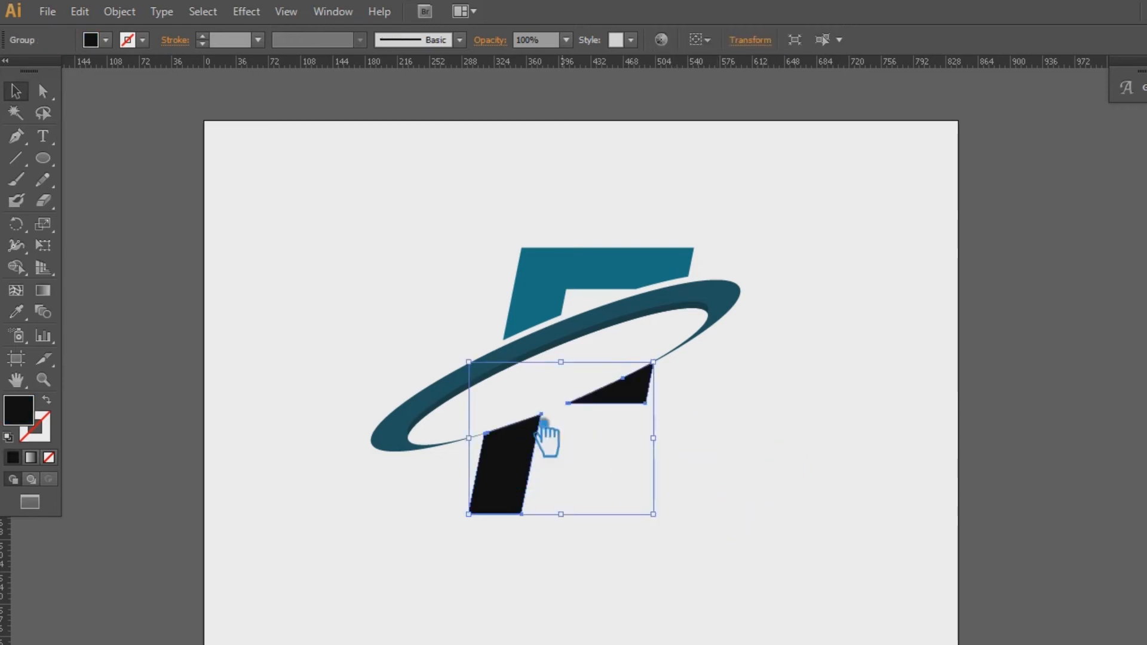
left_click(20, 312)
left_click(635, 333)
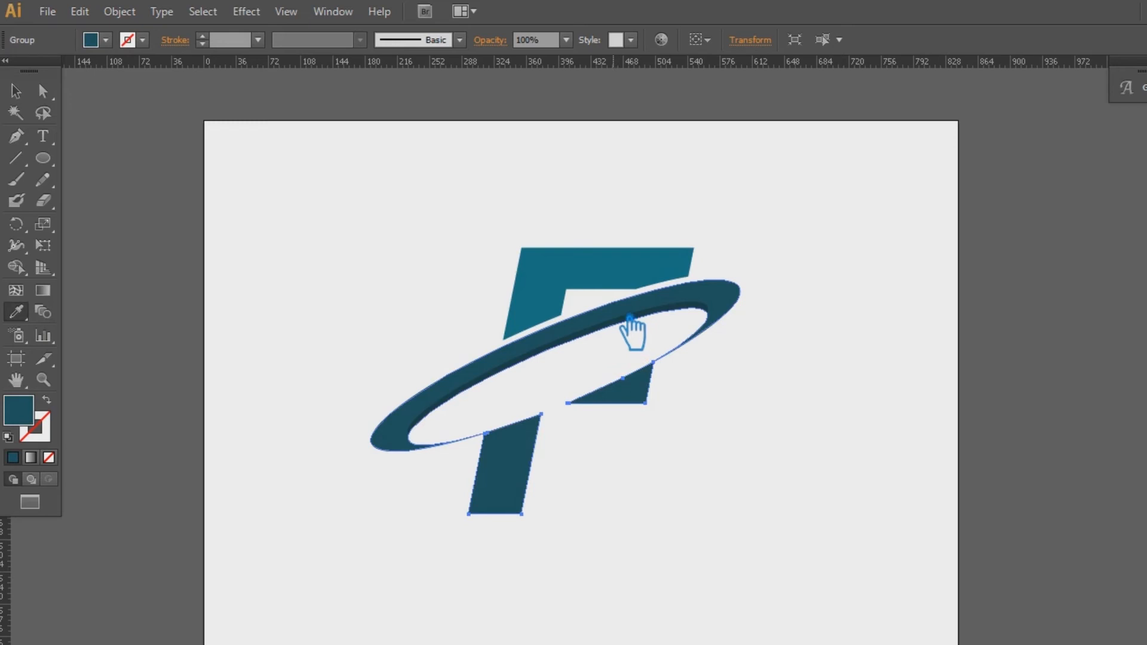
key("ctrl+z")
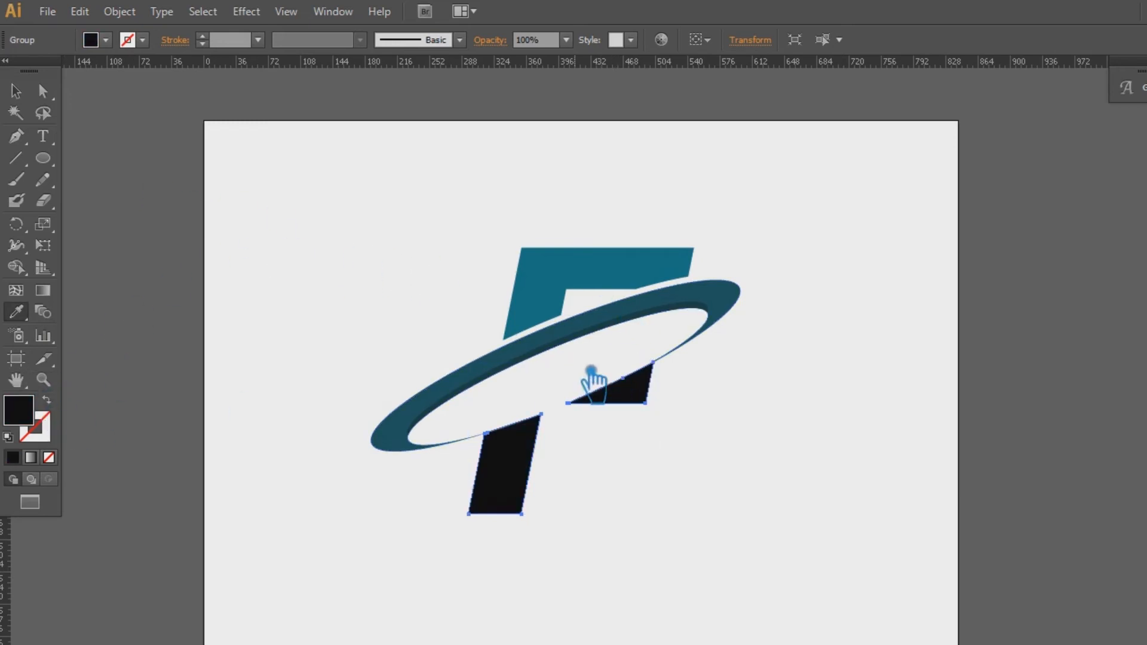
left_click(526, 373)
left_click(15, 91)
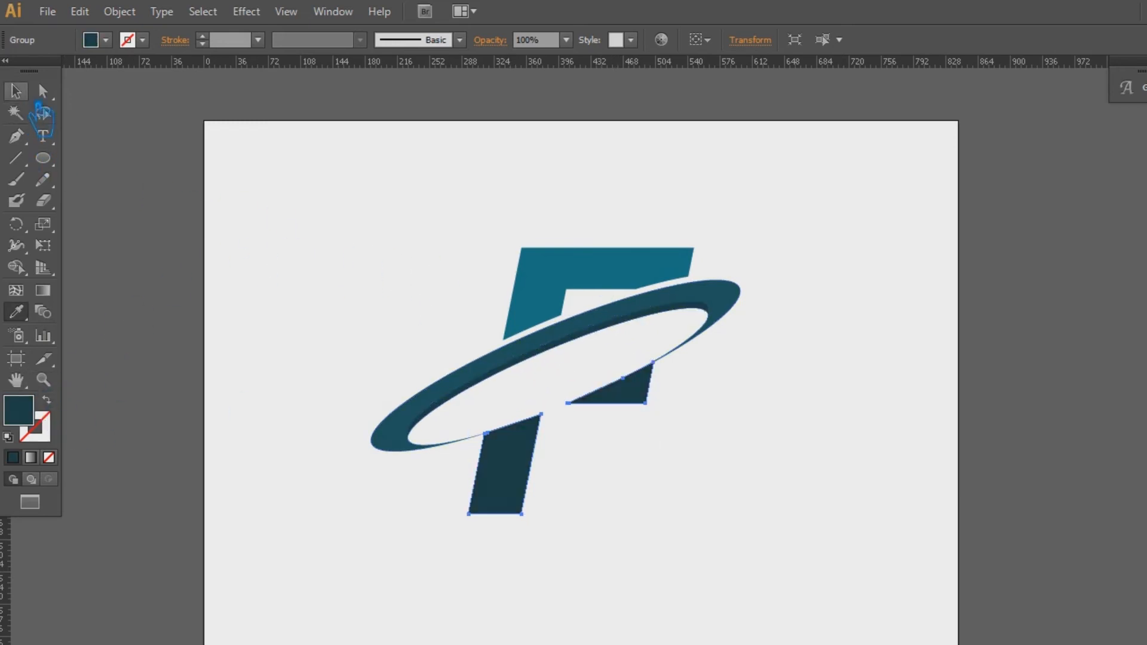
left_click(895, 340)
Fill the F's top section with near-black #191919.
left_click(589, 299)
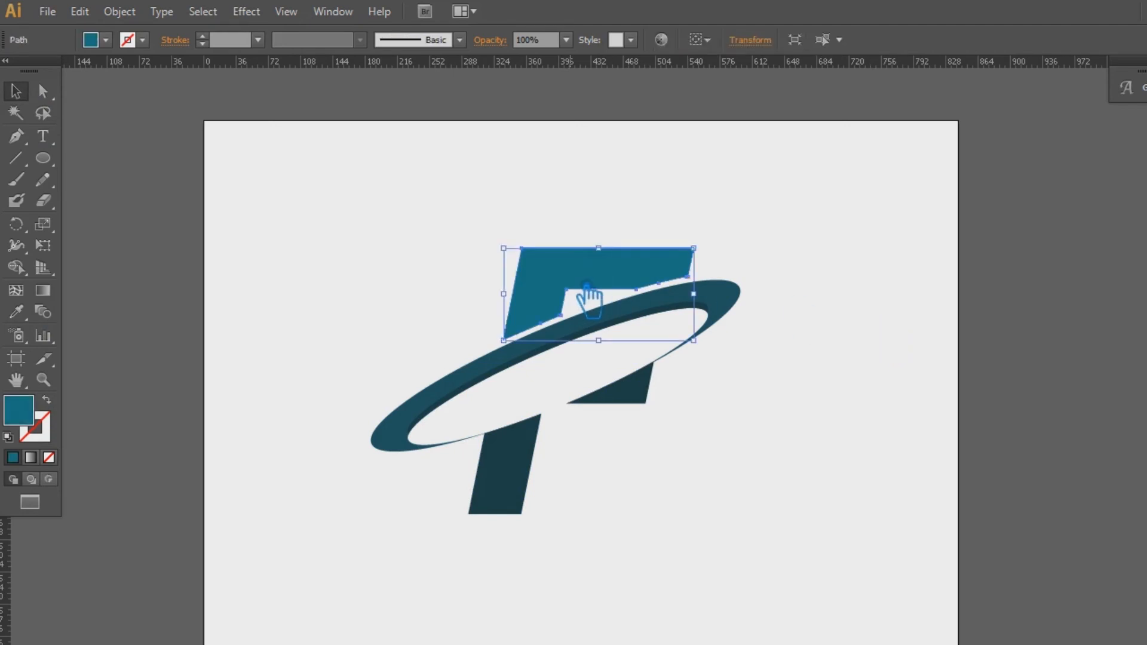
left_click(652, 428)
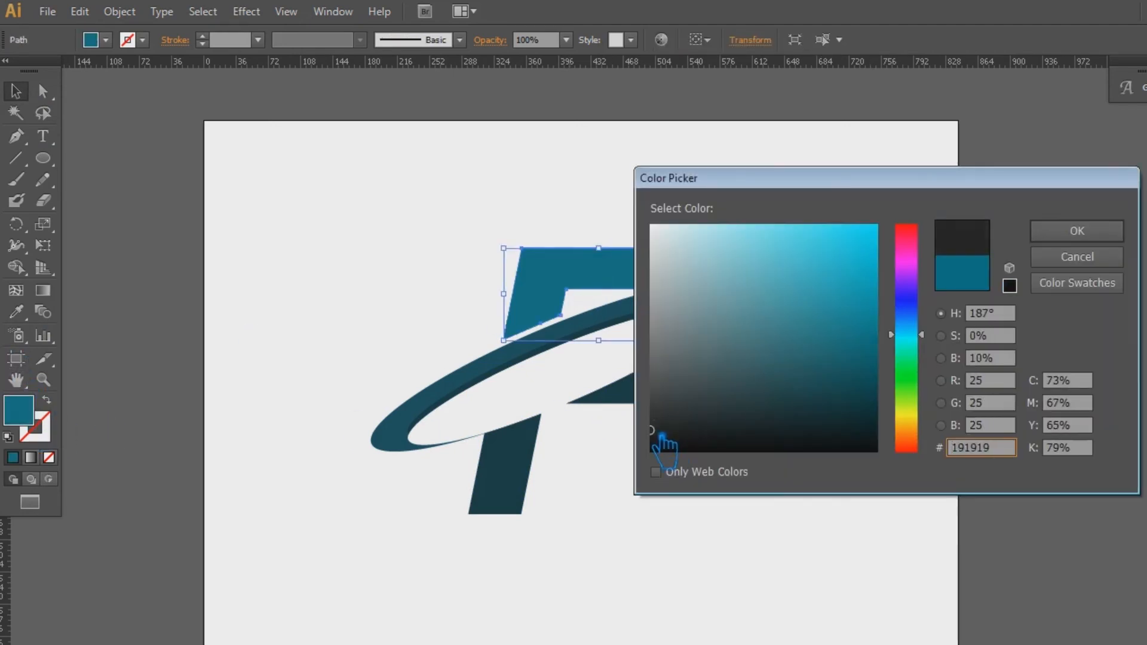
left_click(1055, 227)
left_click(336, 239)
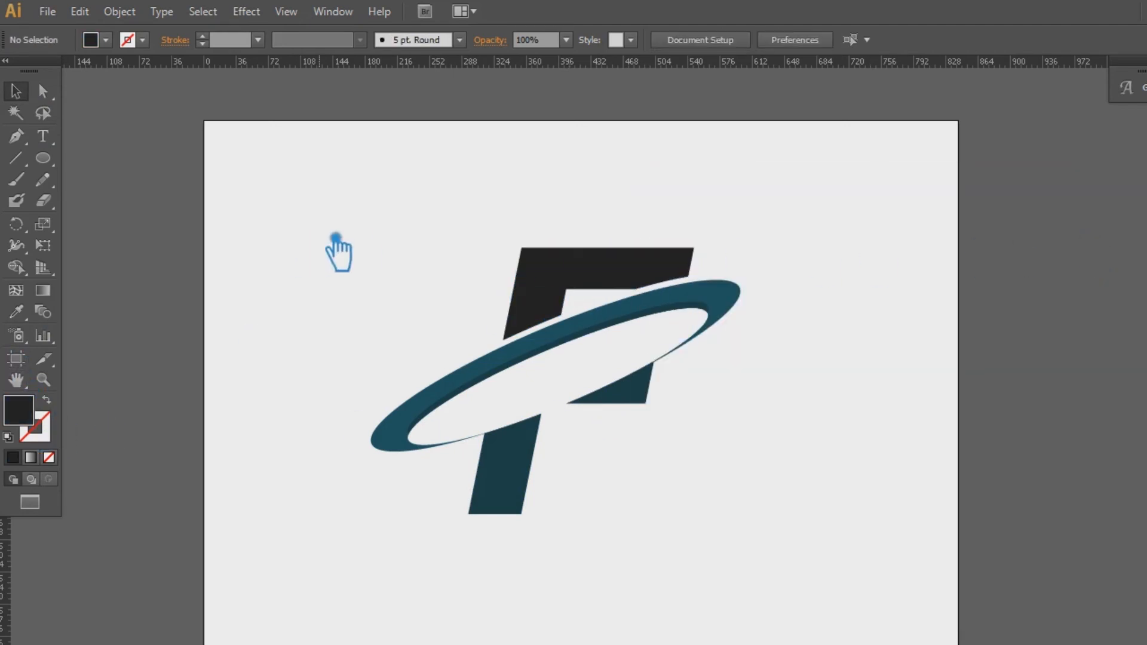
Select all pieces of the F logo together with the swoosh.
left_click_drag(771, 529, 452, 248)
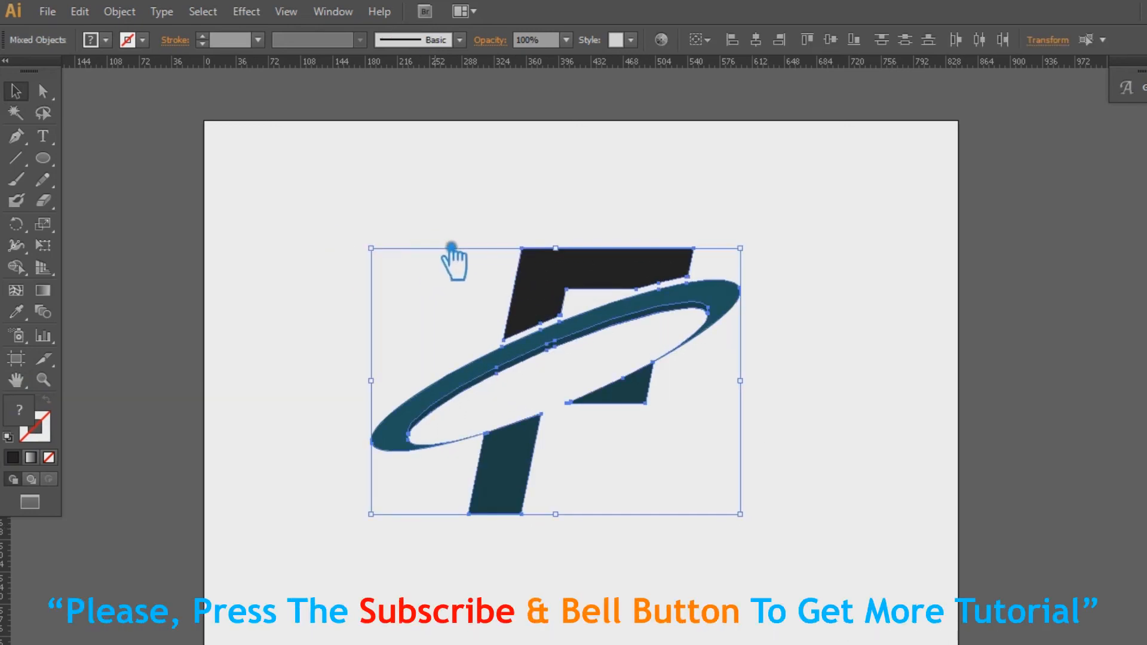
left_click(802, 469)
left_click_drag(771, 520, 448, 225)
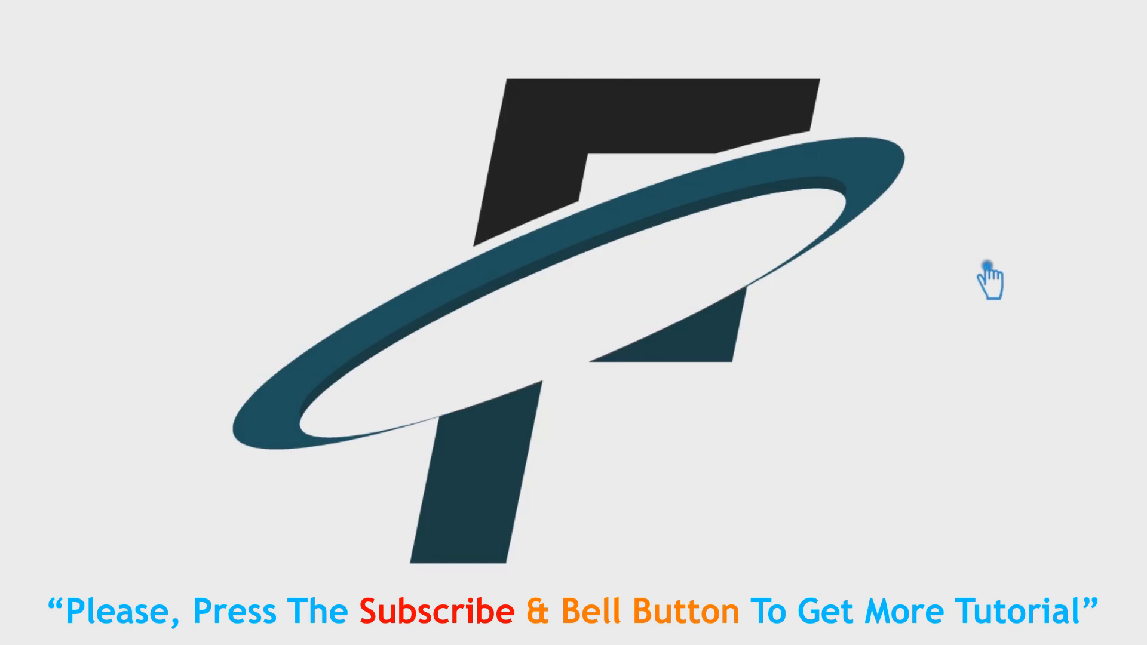